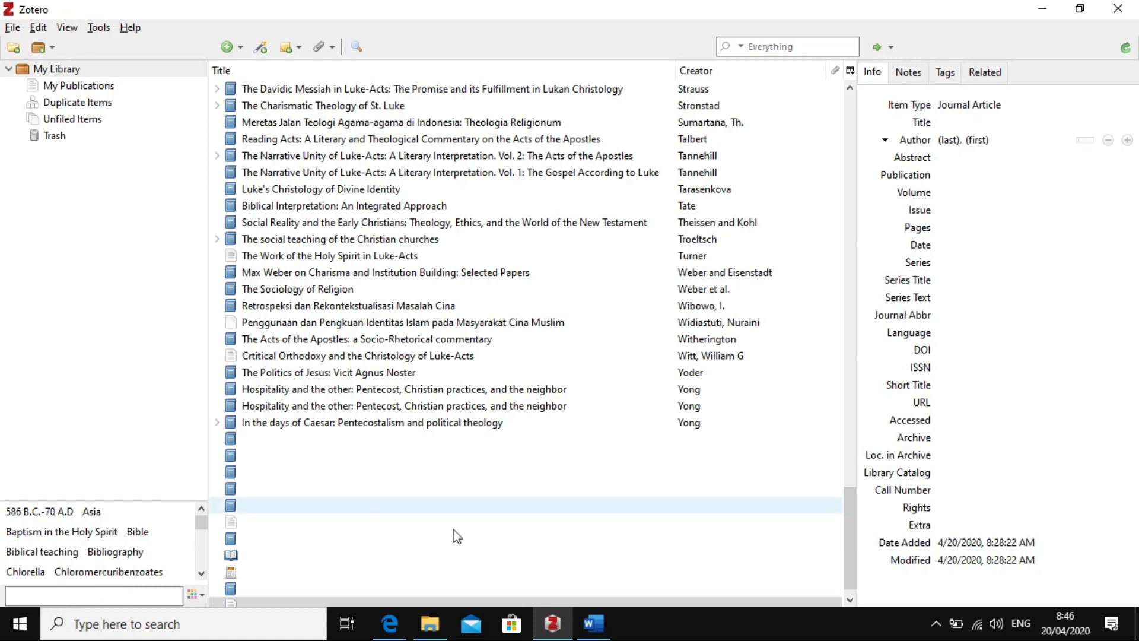
- Switch to Microsoft Edge and search Google for "zotero" in a new tab
left_click(390, 620)
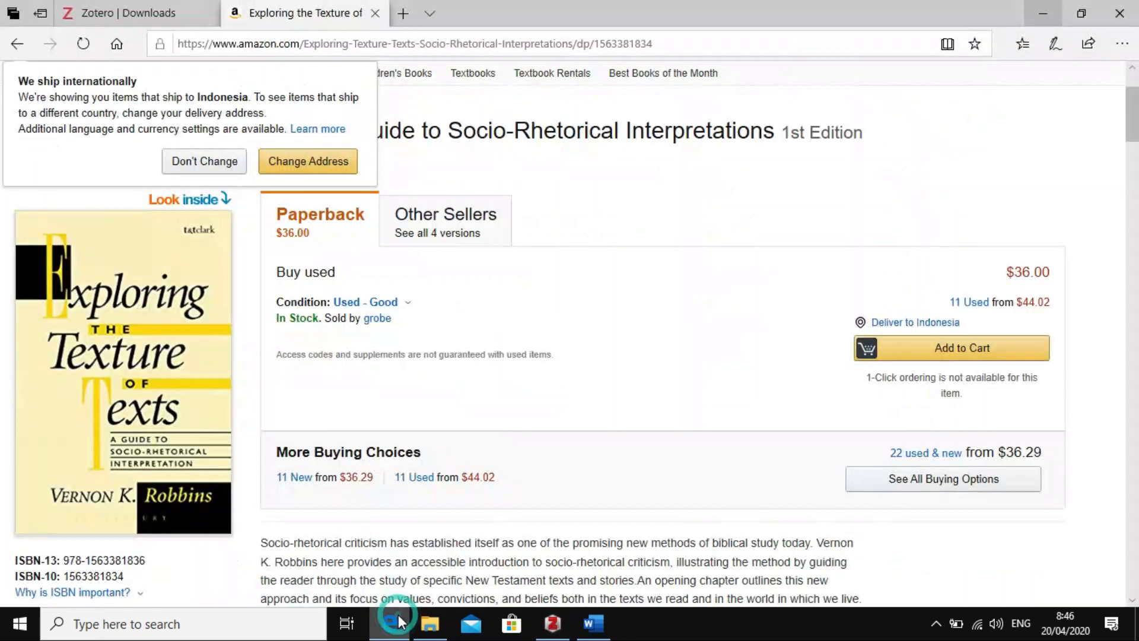
left_click(125, 7)
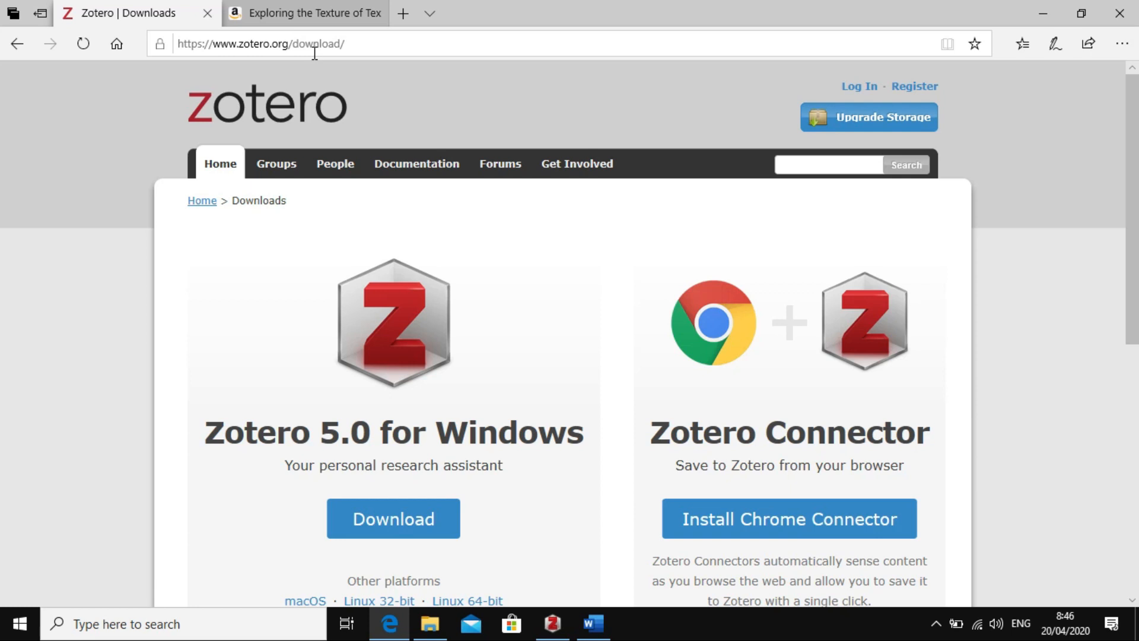
left_click(421, 17)
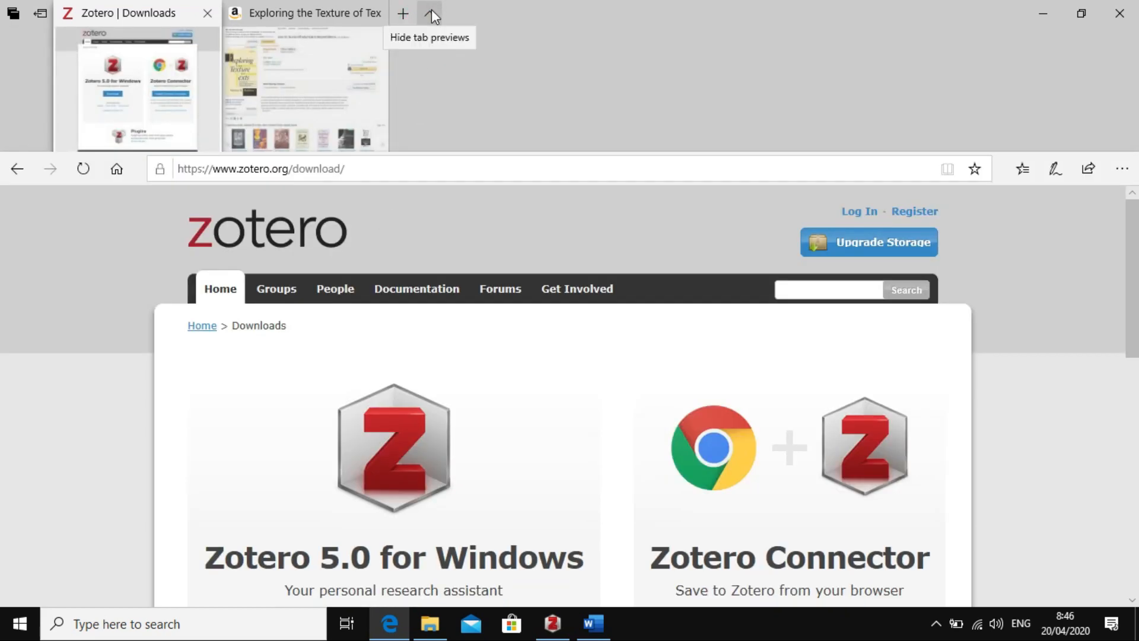
left_click(432, 13)
left_click(407, 17)
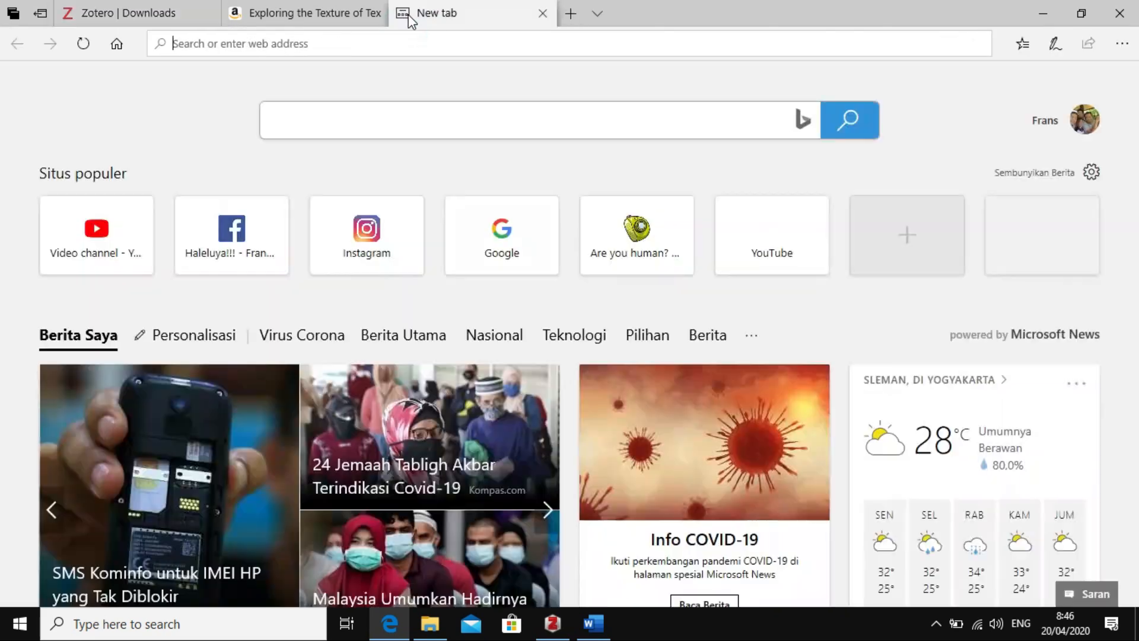
left_click(509, 238)
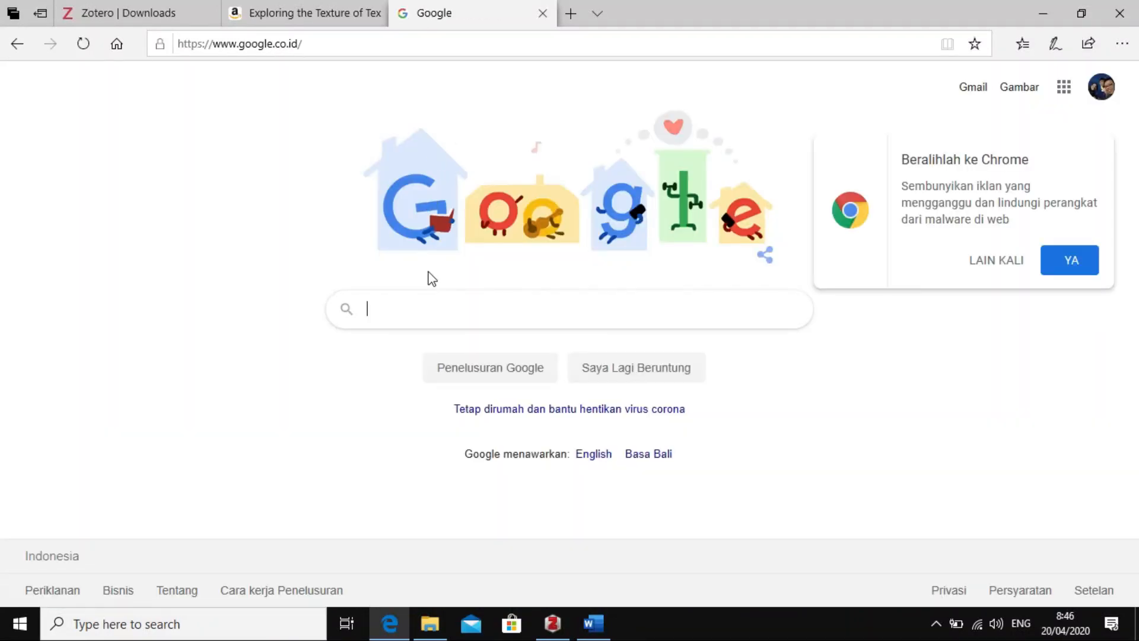
type("zotero")
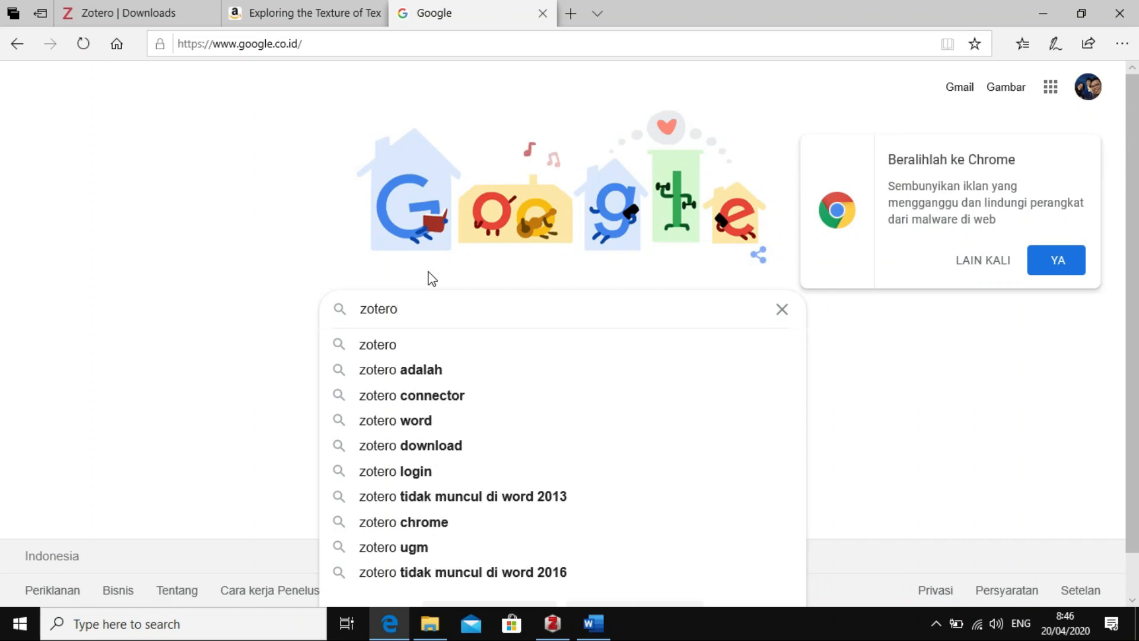
key("Return")
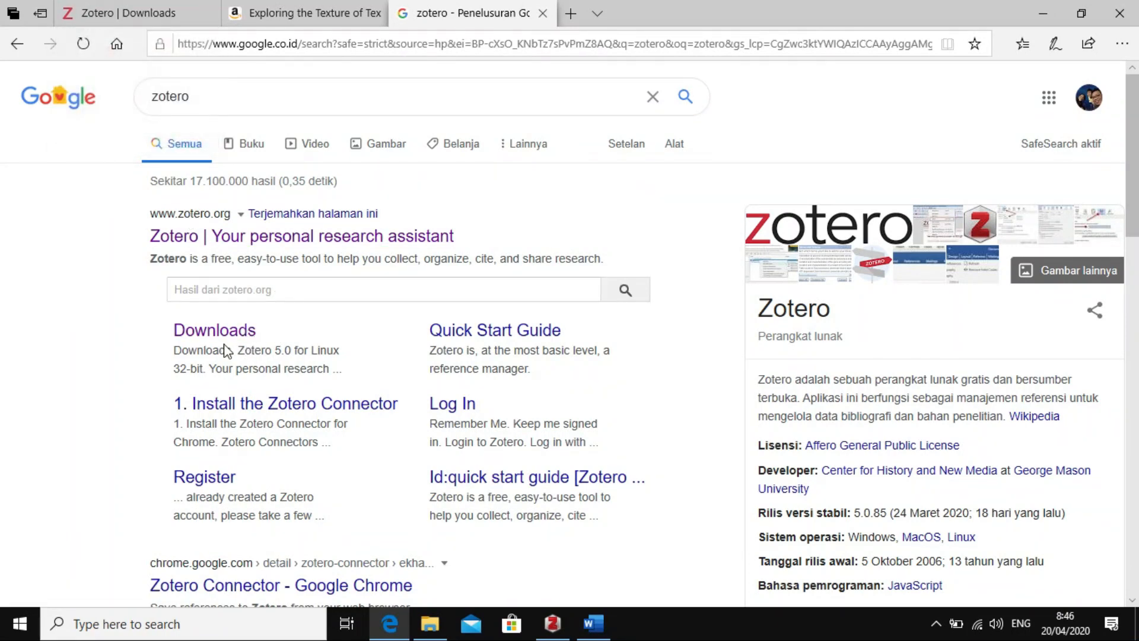
- Return to the Zotero site, view its home page, and open the download page to examine the Zotero 5.0 for Windows and Zotero Connector options
left_click(160, 15)
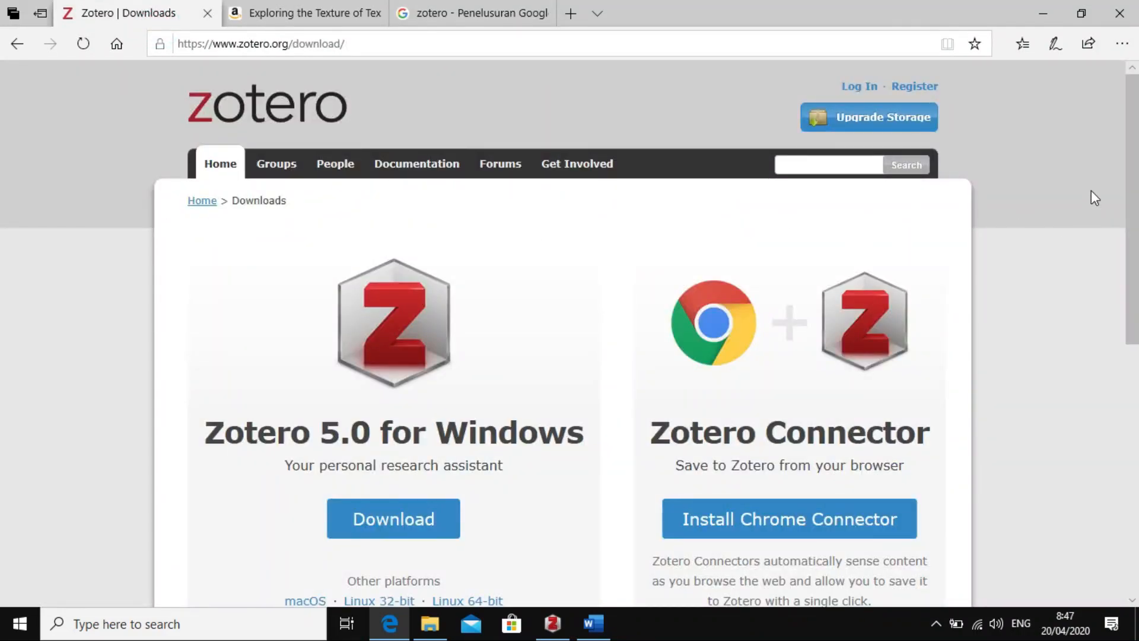
scroll(3, 189, "down", 3)
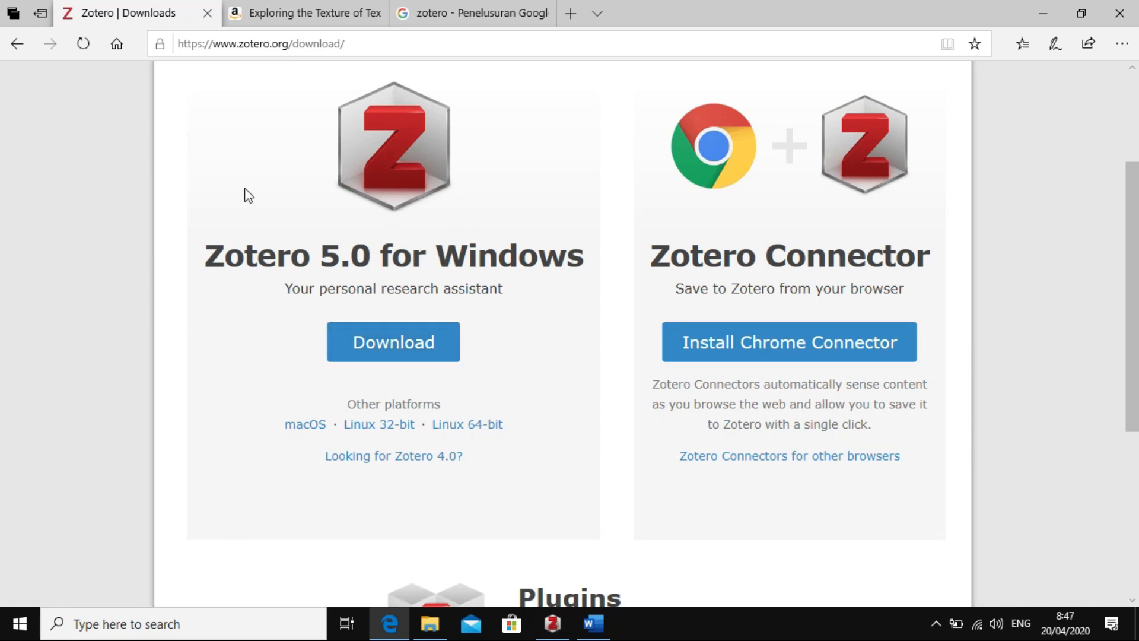
left_click(17, 49)
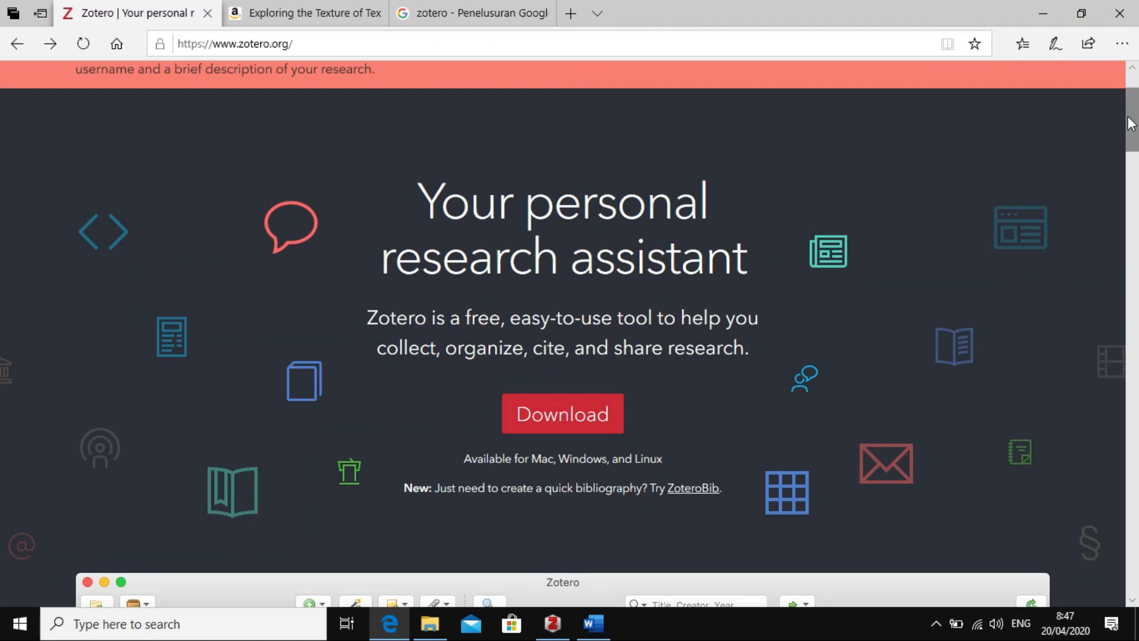
left_click(1133, 196)
left_click_drag(1134, 196, 1129, 118)
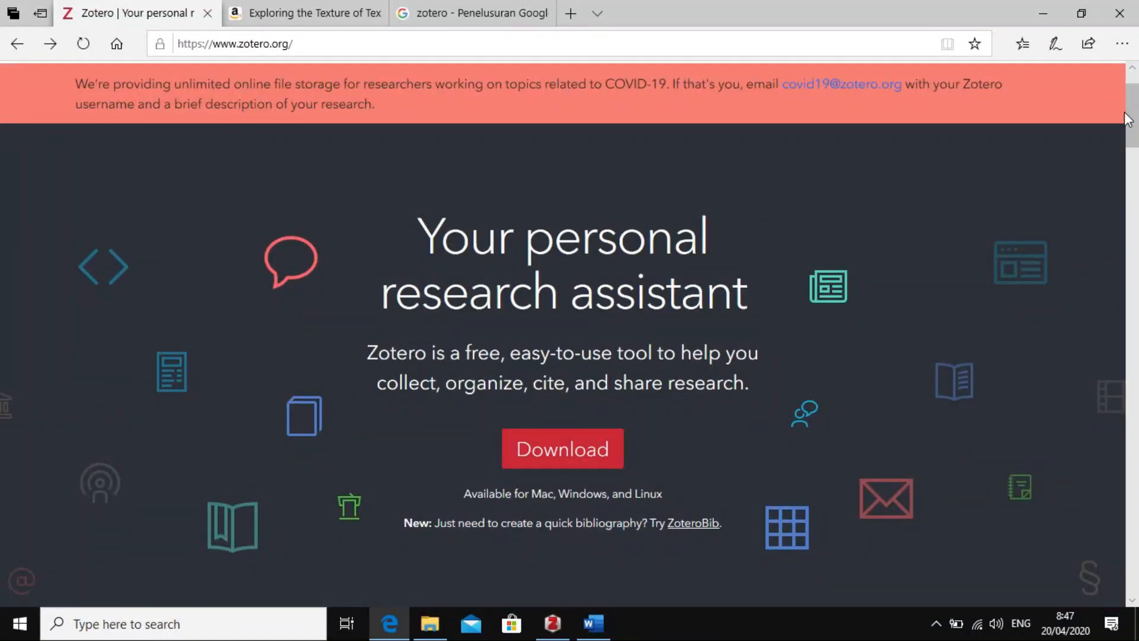
left_click(570, 448)
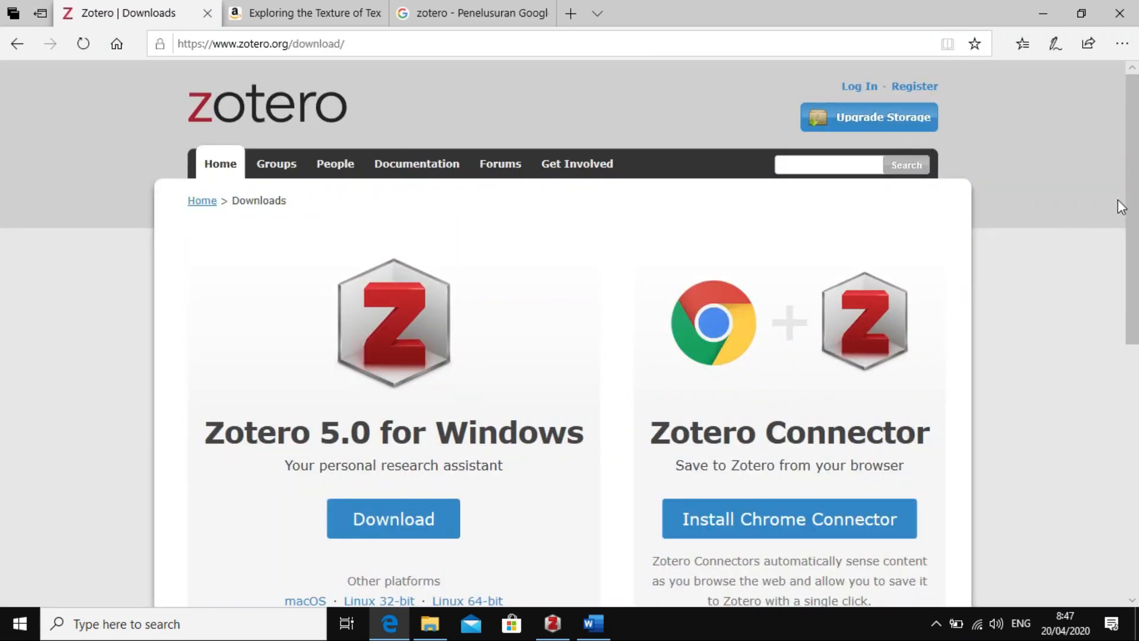
left_click_drag(1118, 200, 1119, 294)
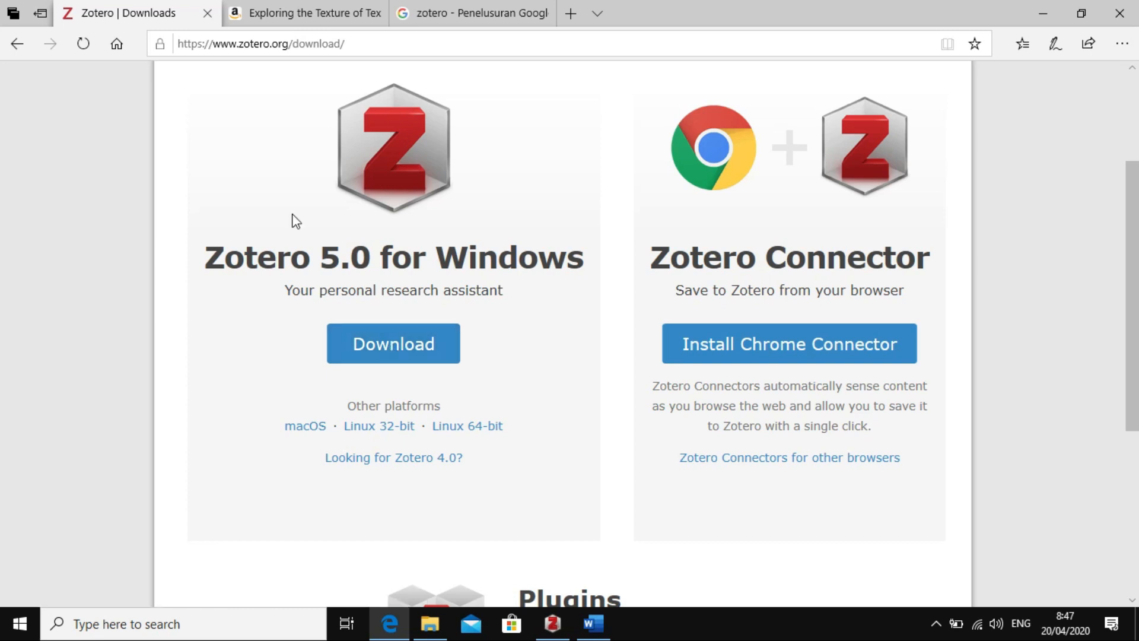
- Switch to Zotero and add a new blank Book item to My Library
left_click(556, 632)
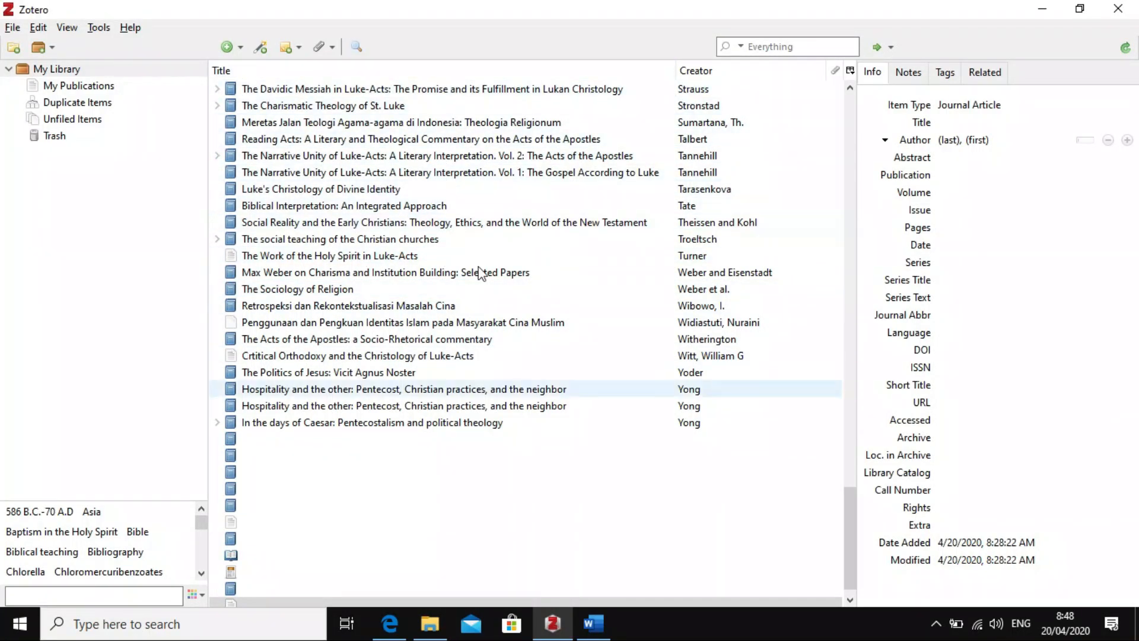
left_click(394, 324)
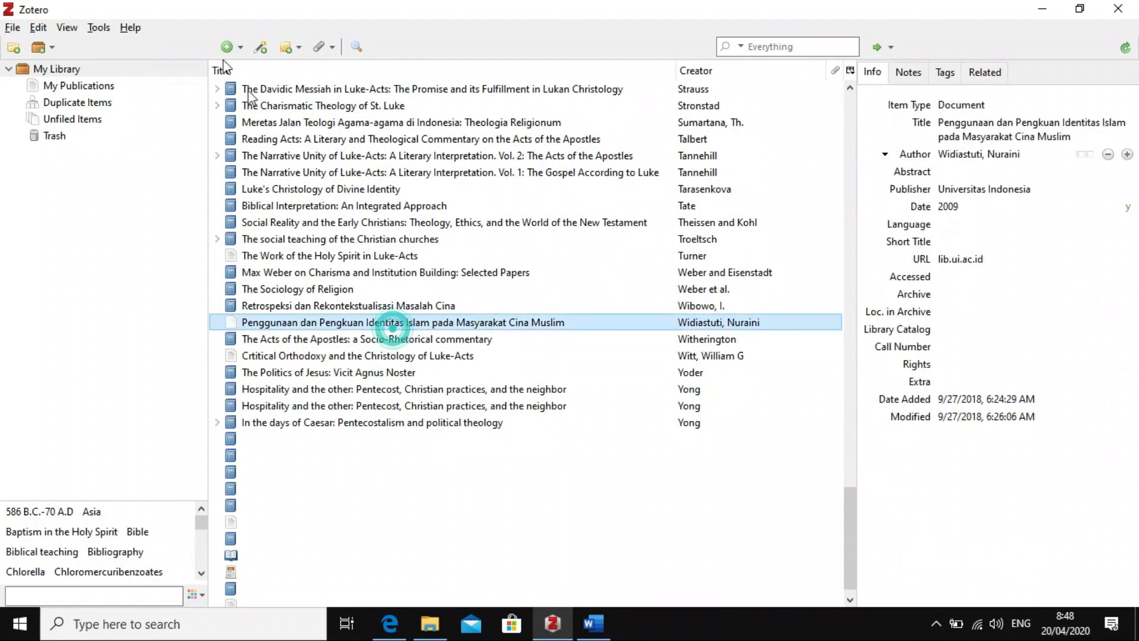
left_click(241, 47)
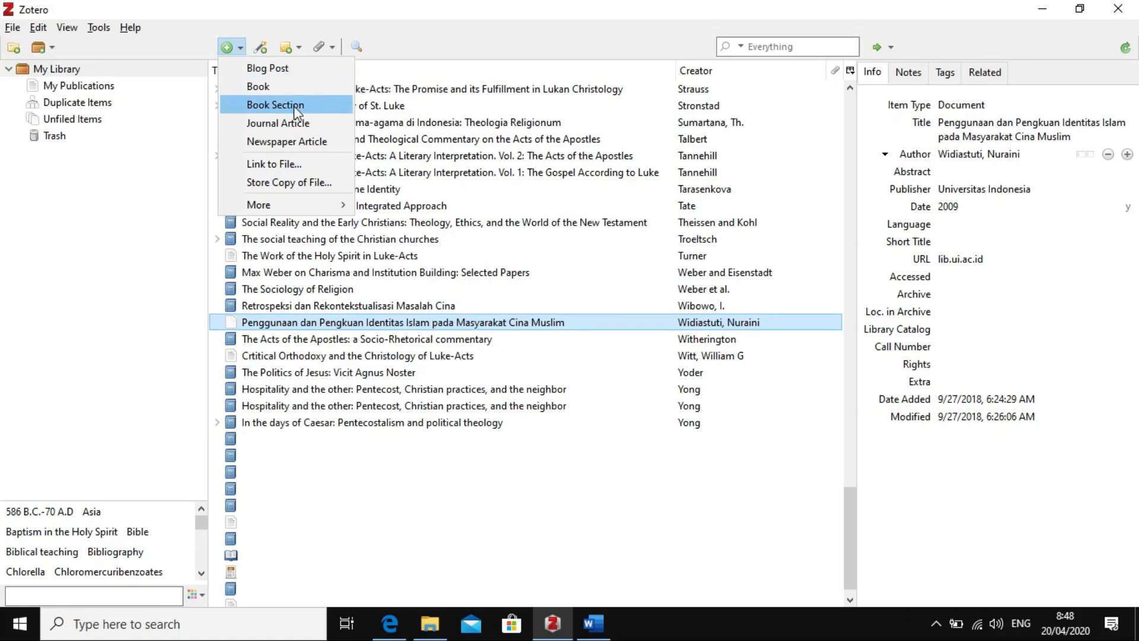
left_click(261, 87)
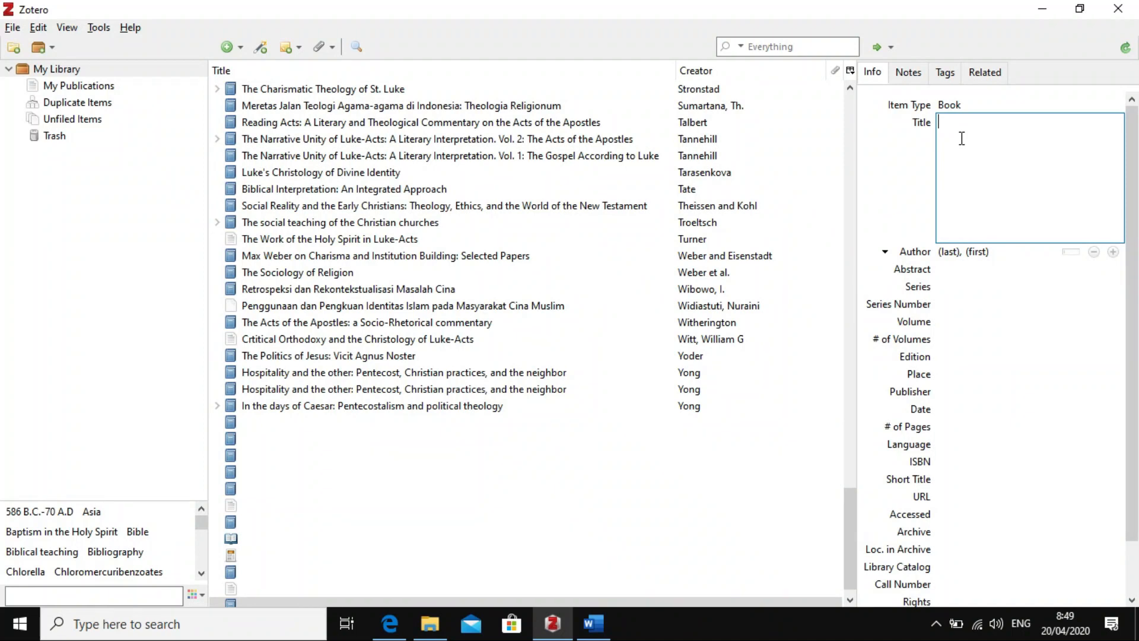
- Step through the new book's author last name, first name, place, publisher and date fields, leaving them blank
left_click(949, 252)
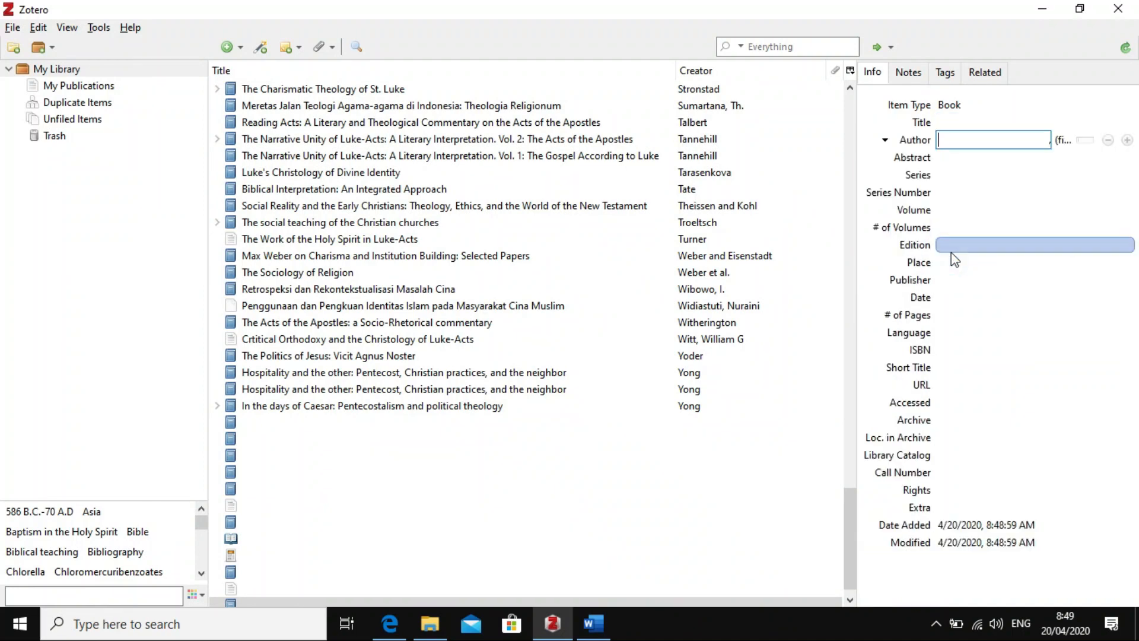
left_click(1064, 144)
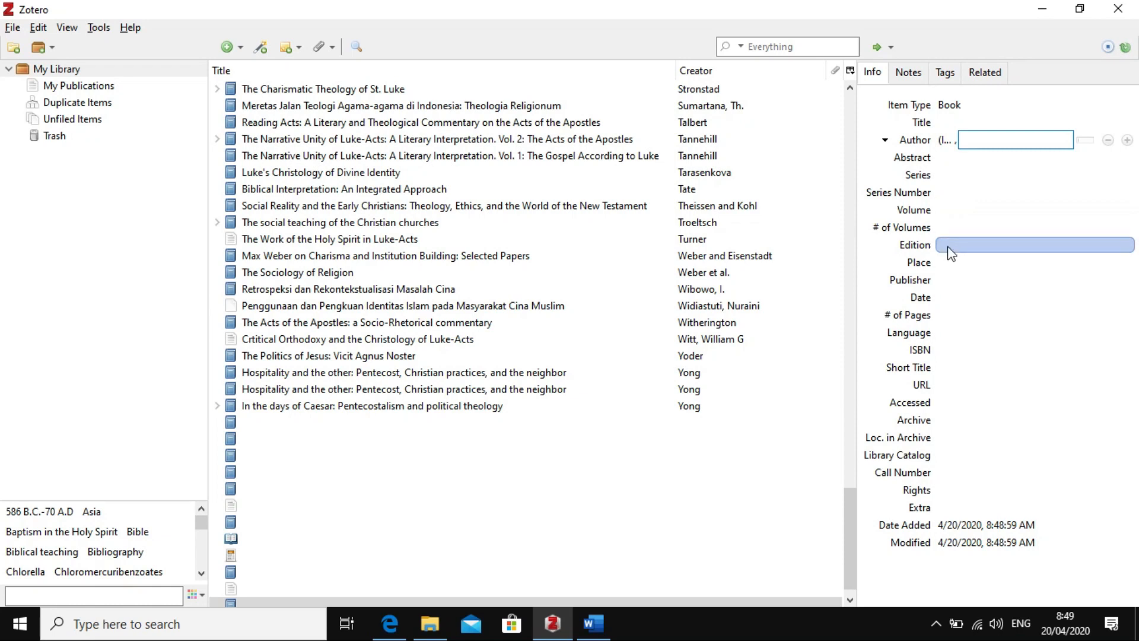
left_click(950, 264)
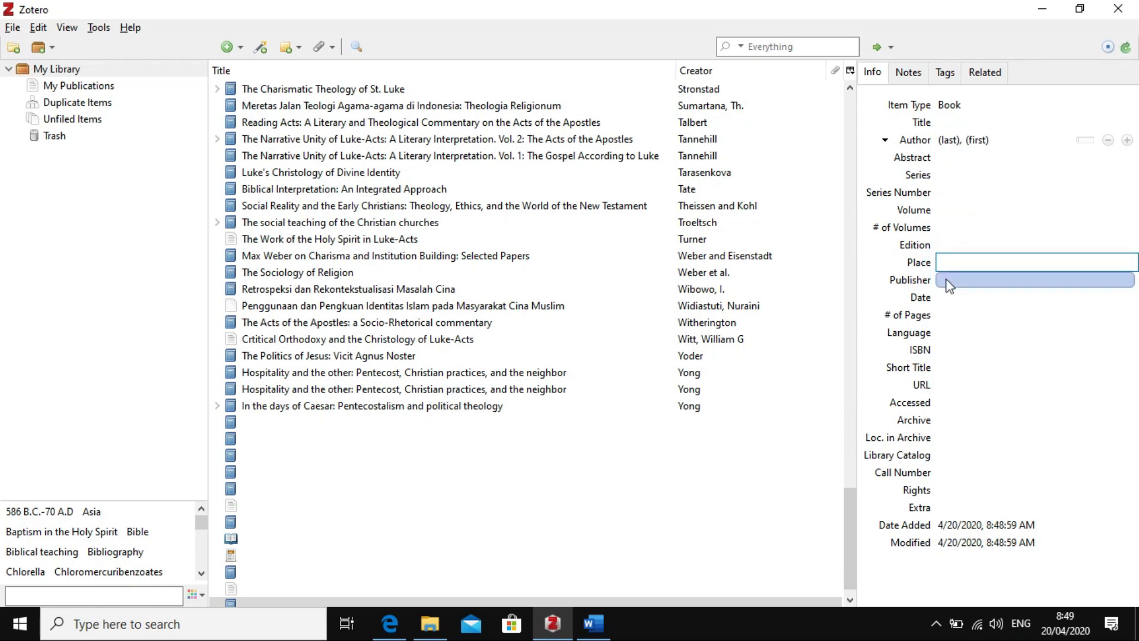
left_click(947, 280)
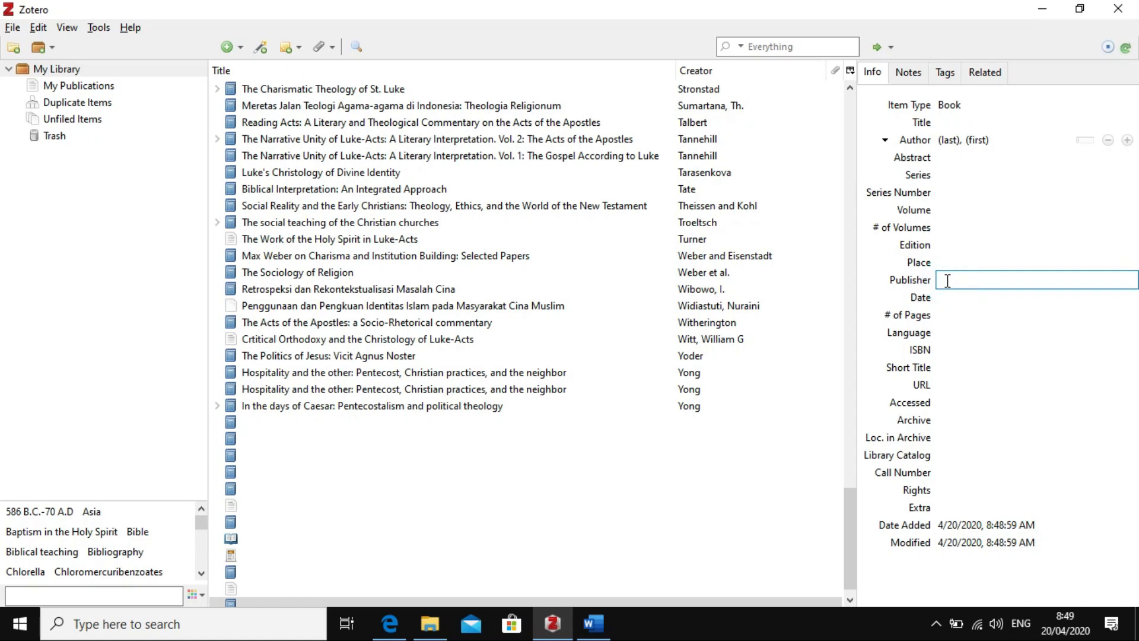
left_click(945, 301)
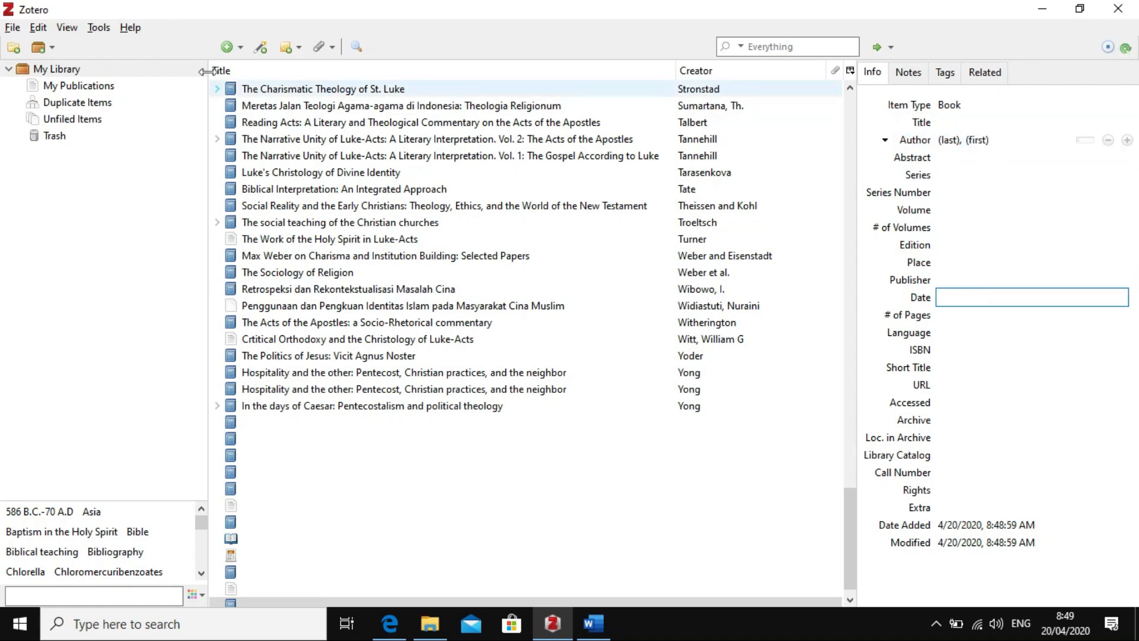
- Add a new blank Journal Article item to the library and bring up the full list of additional item types
left_click(239, 48)
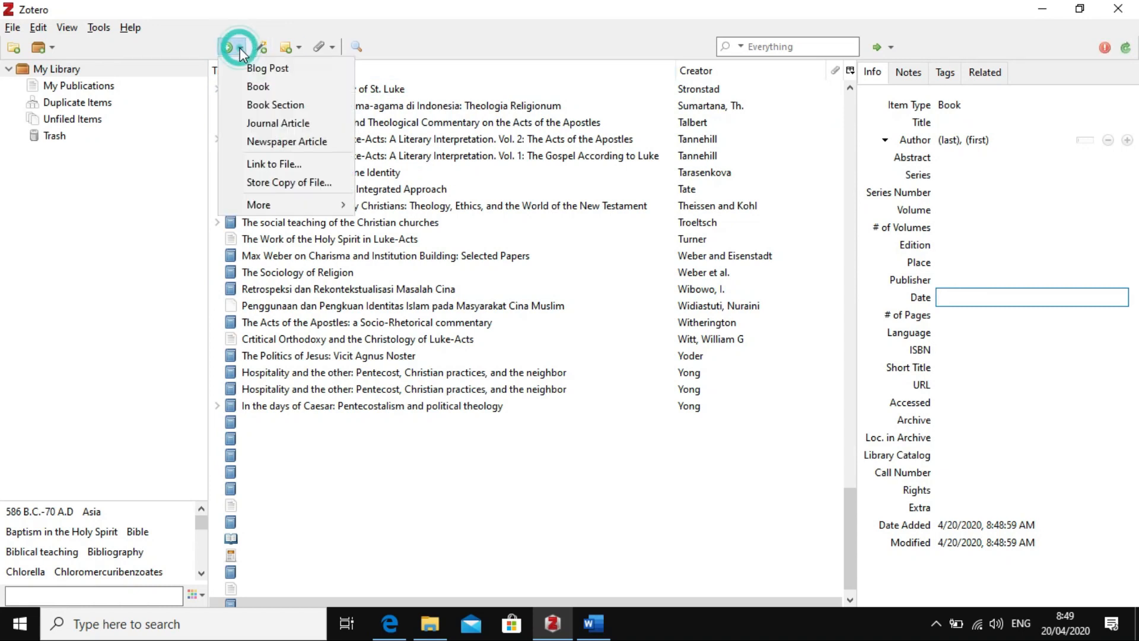
left_click(278, 124)
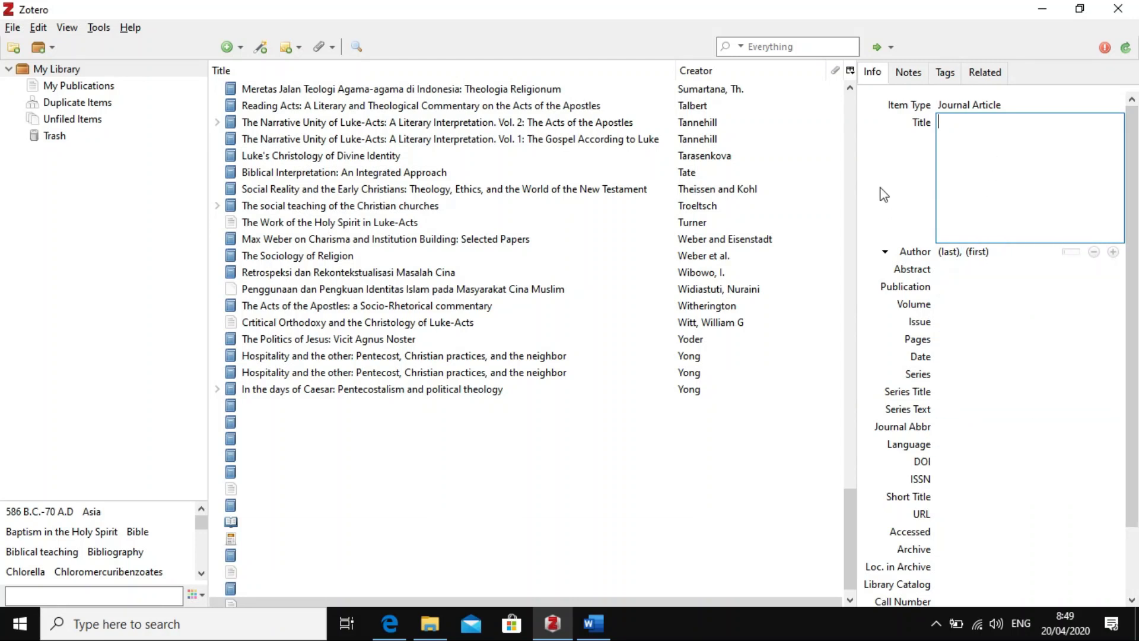
left_click(239, 48)
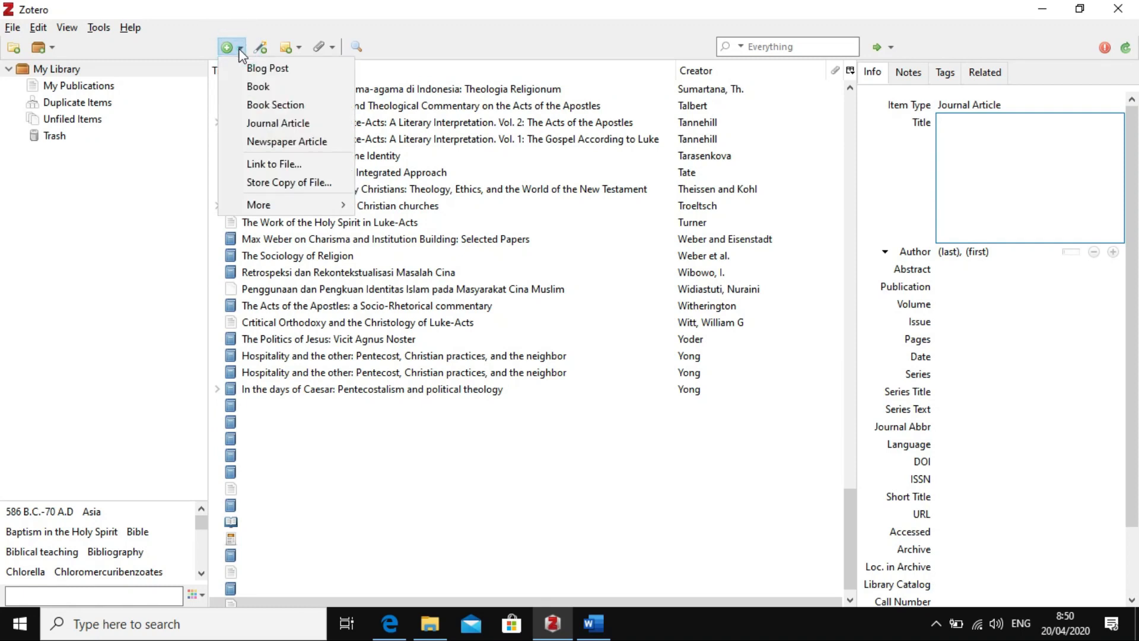
left_click(240, 50)
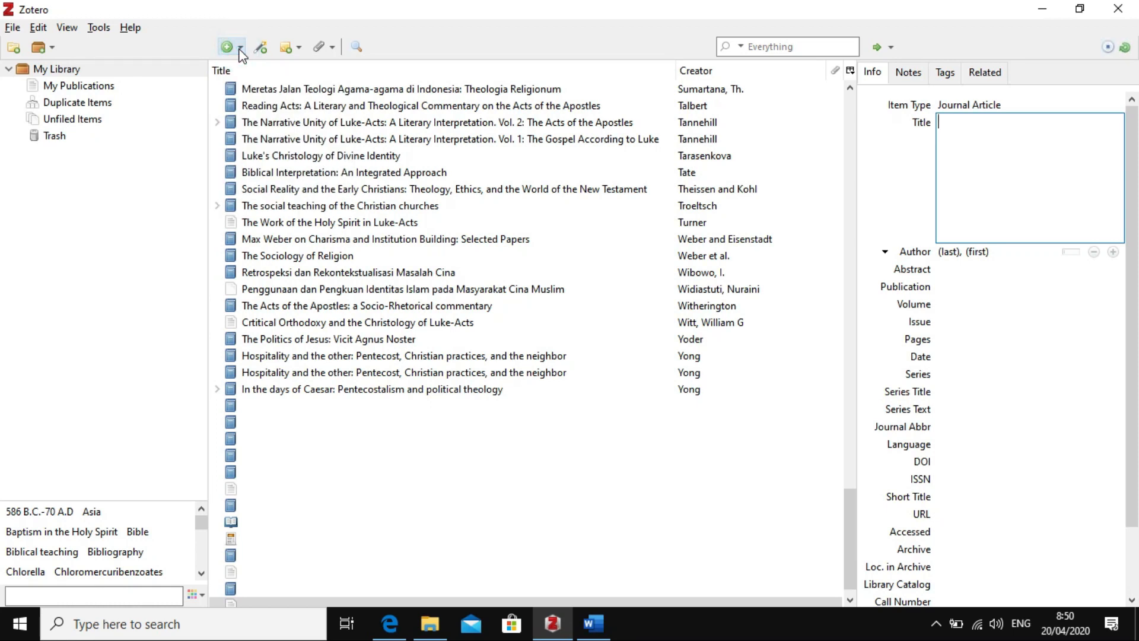
left_click(240, 49)
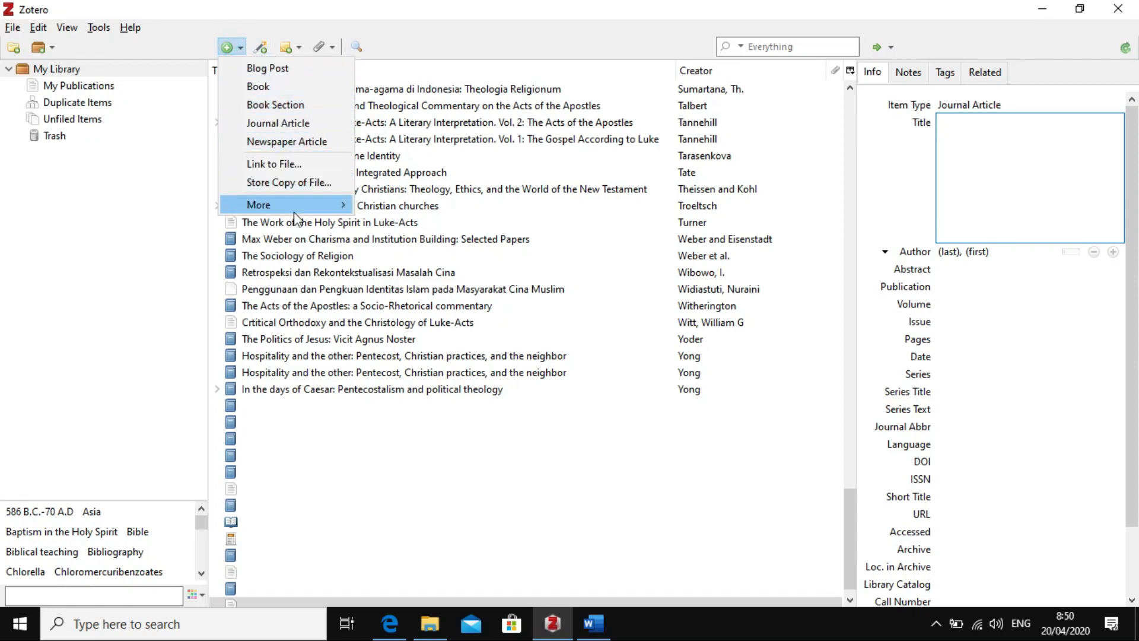
mouse_move(295, 215)
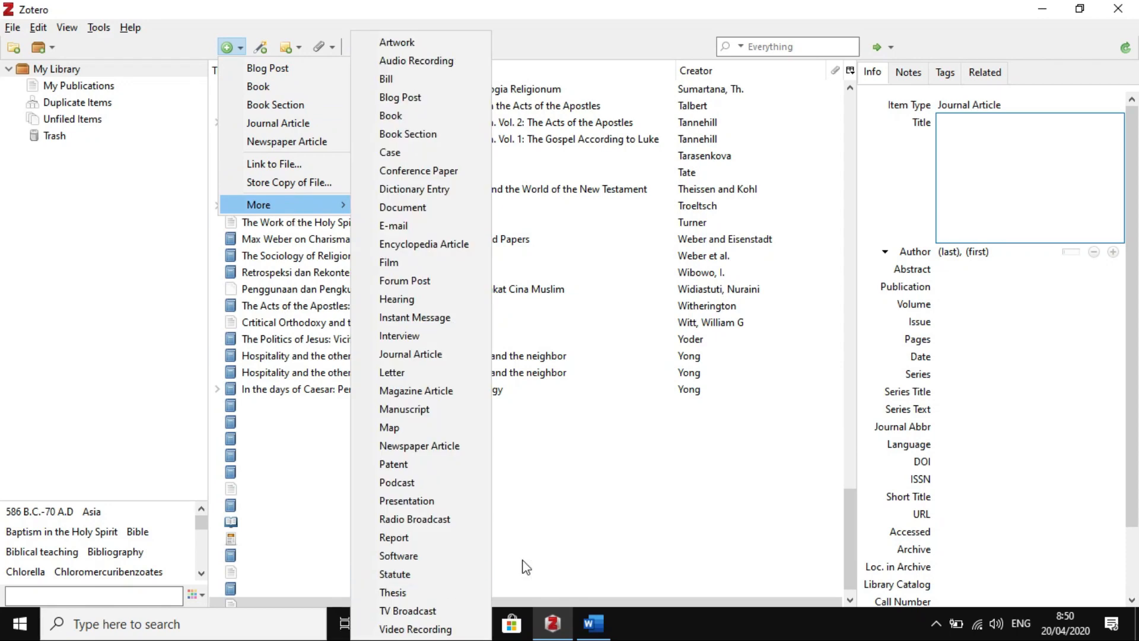
left_click(571, 560)
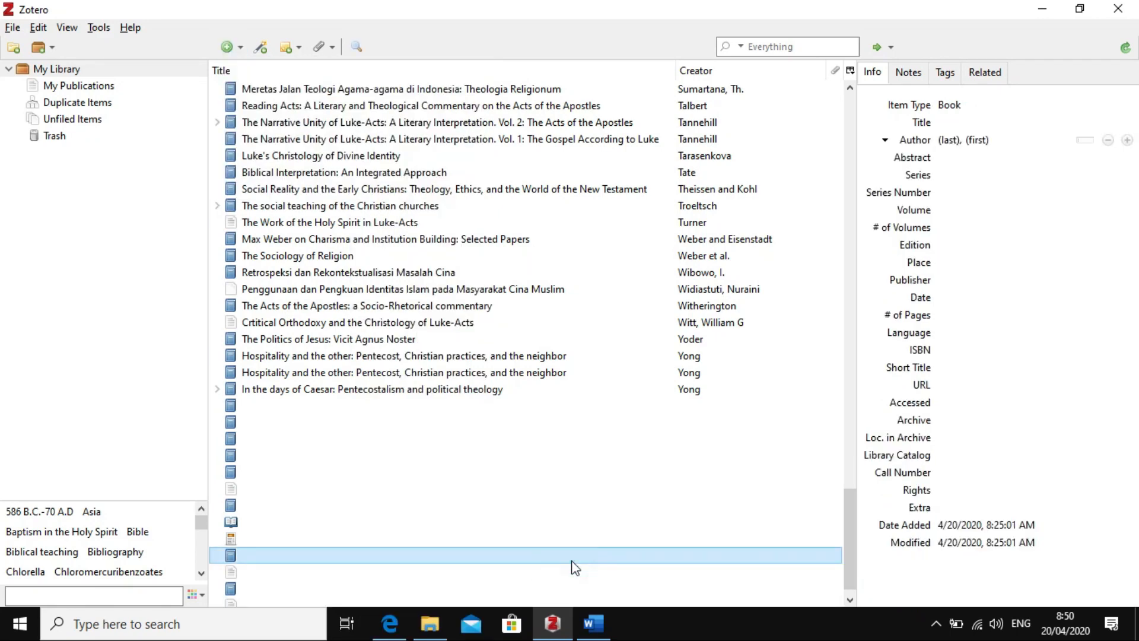
left_click(389, 623)
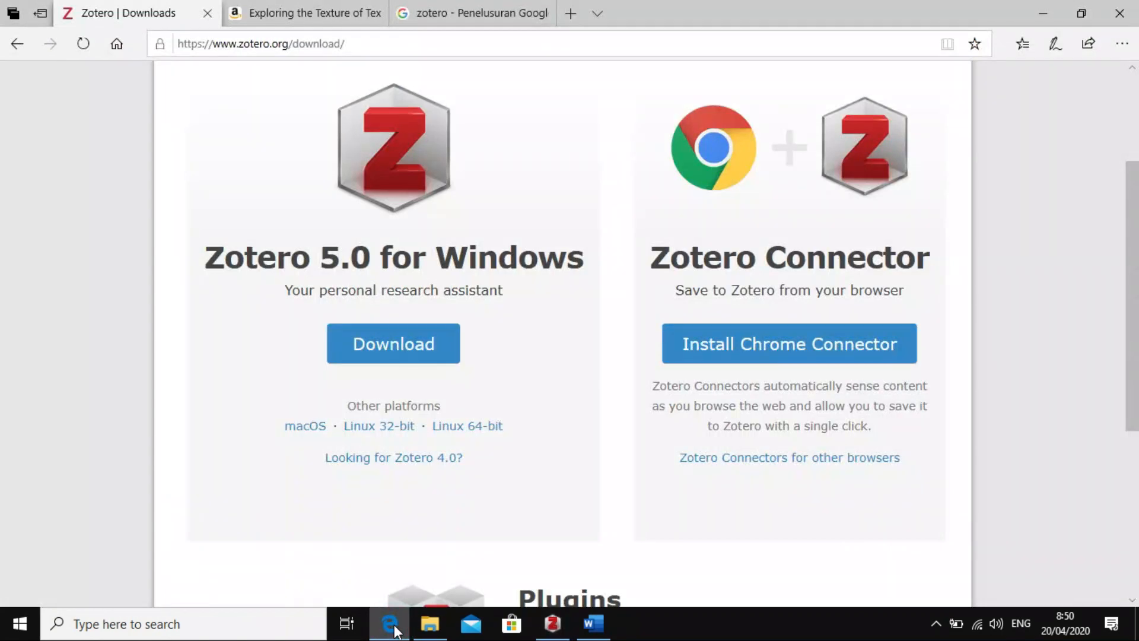
left_click(250, 5)
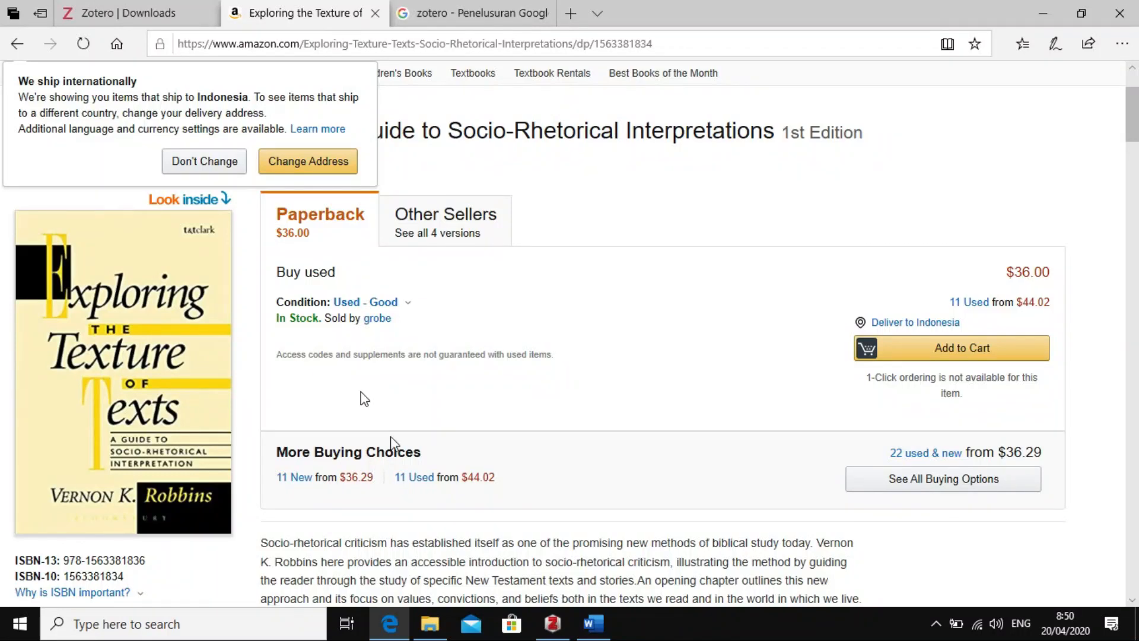
scroll(3, 131, "down", 2)
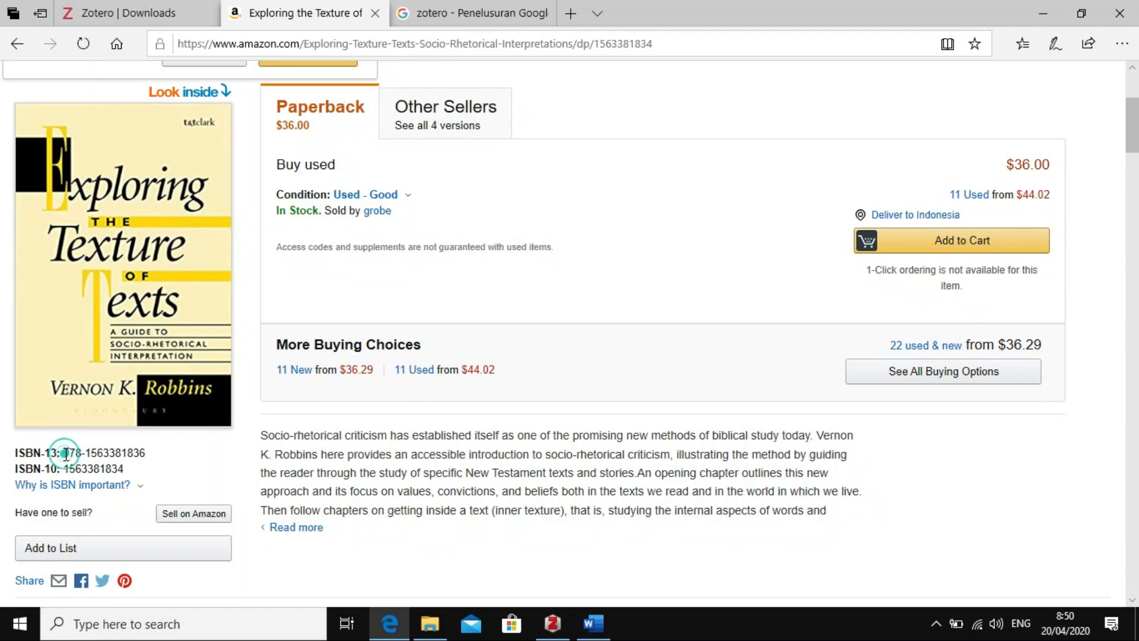
left_click_drag(64, 452, 154, 452)
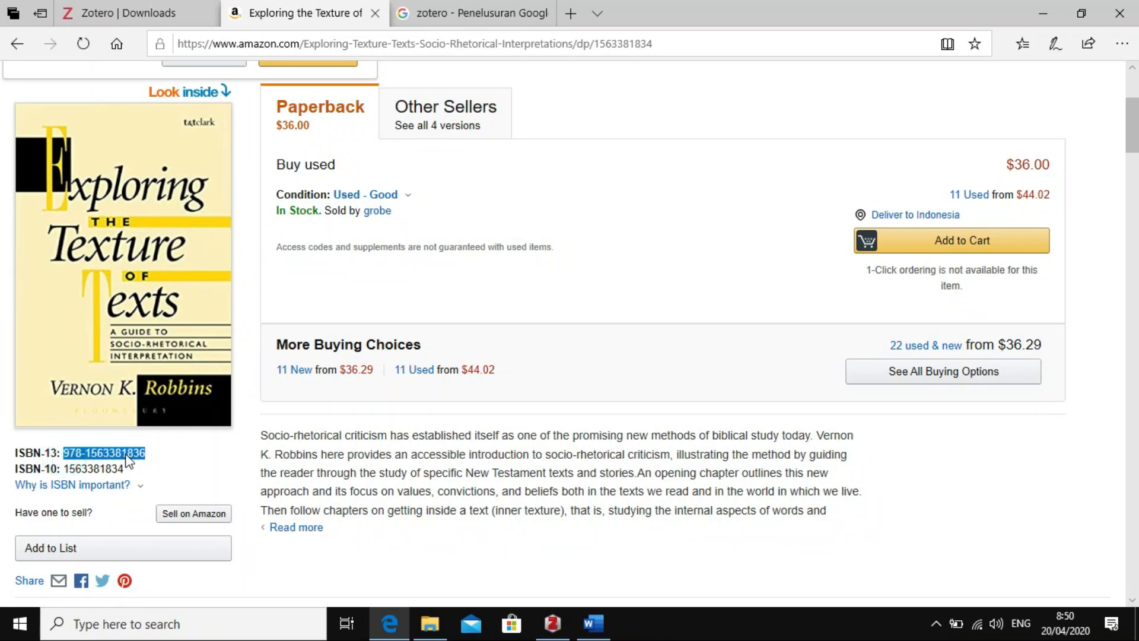
right_click(126, 461)
left_click(170, 476)
left_click(549, 632)
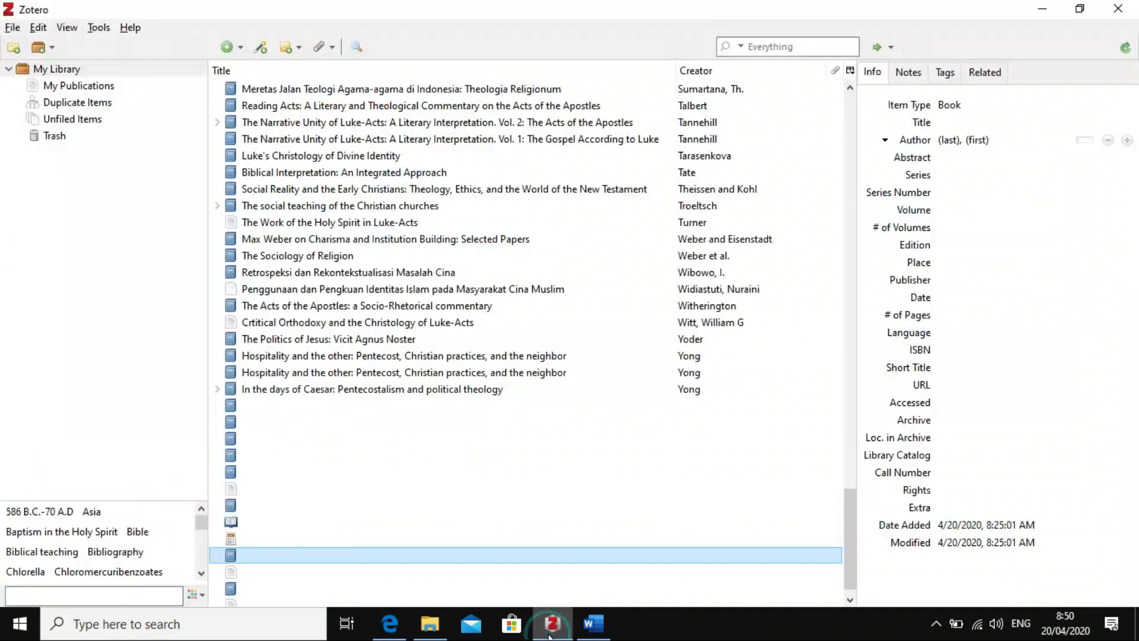
left_click(261, 48)
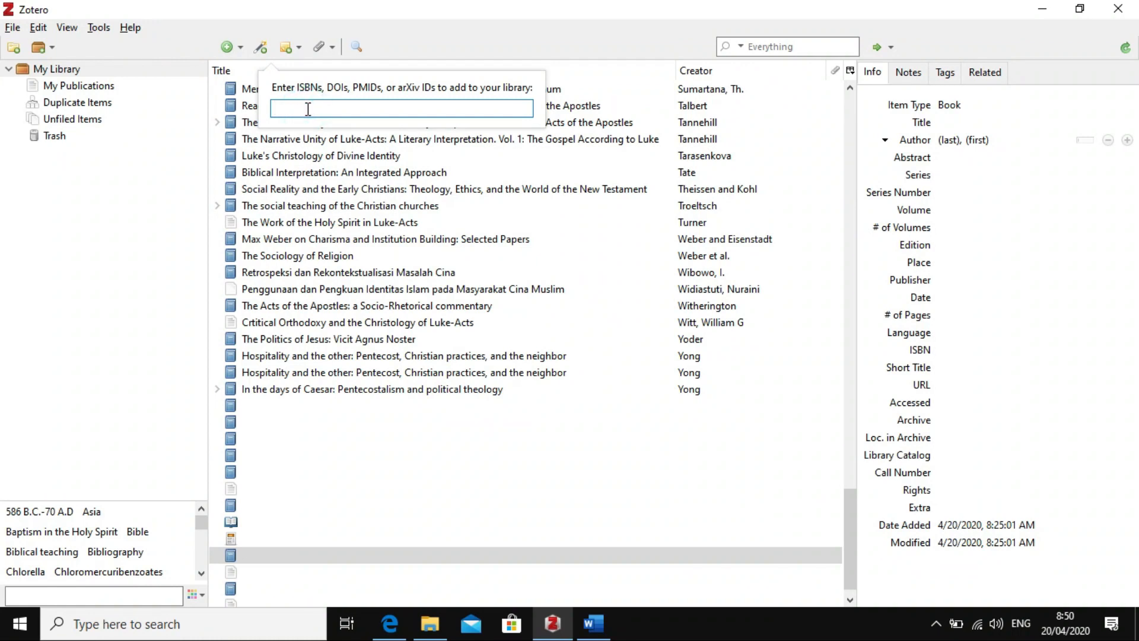
key("ctrl+v")
key("Return")
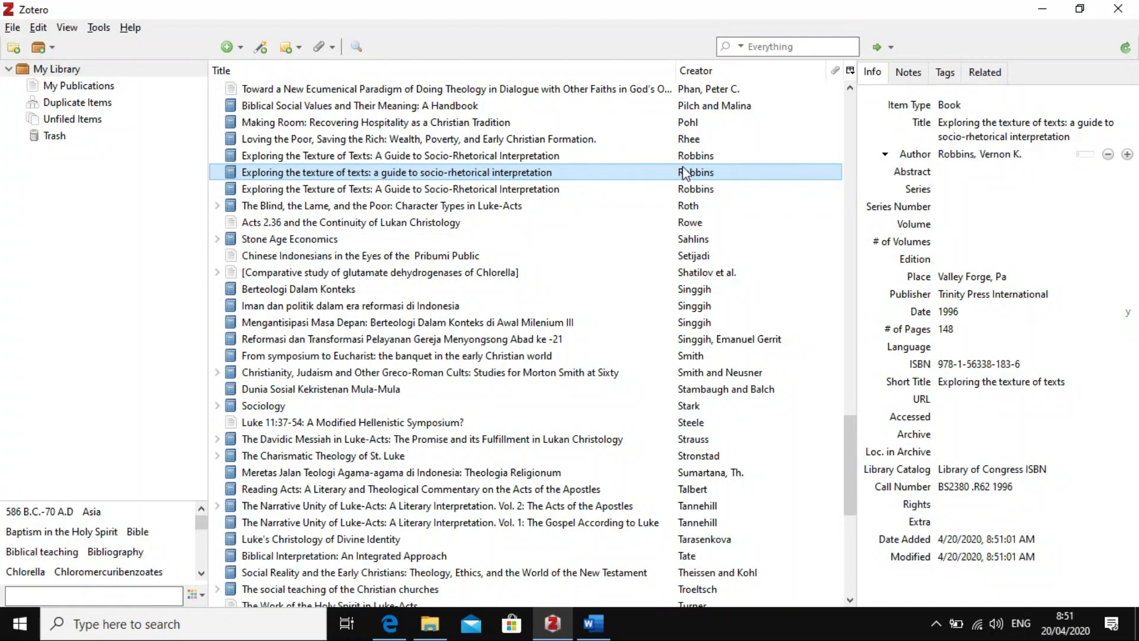
- Capitalize the first part of the new book's title so it reads "Exploring the Texture of Texts: A Guide to"
left_click(968, 123)
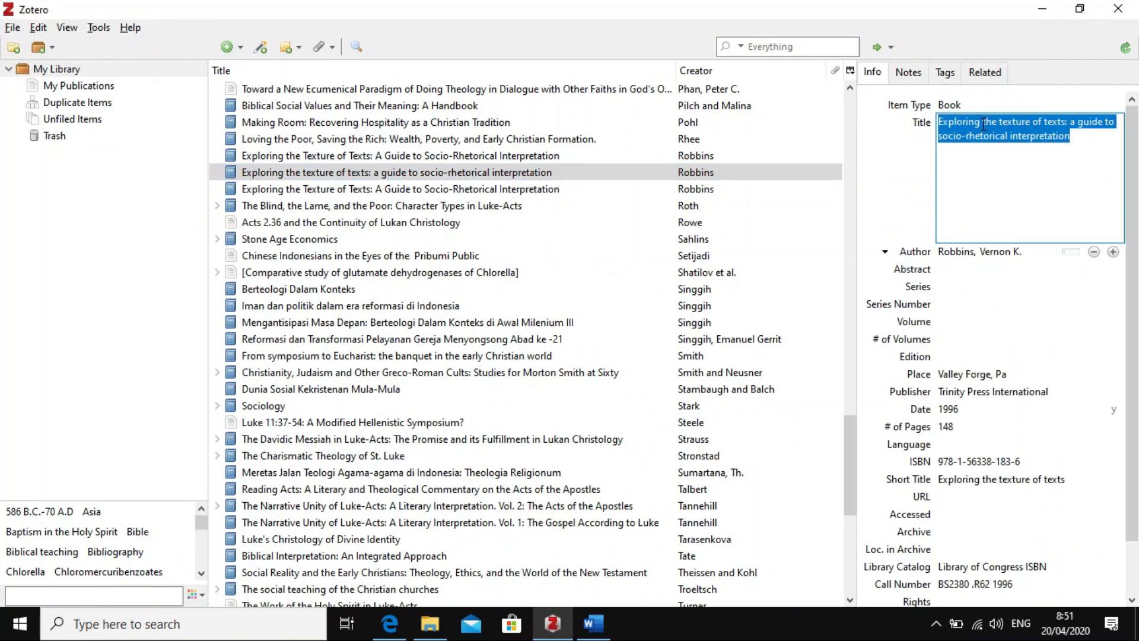
left_click(983, 123)
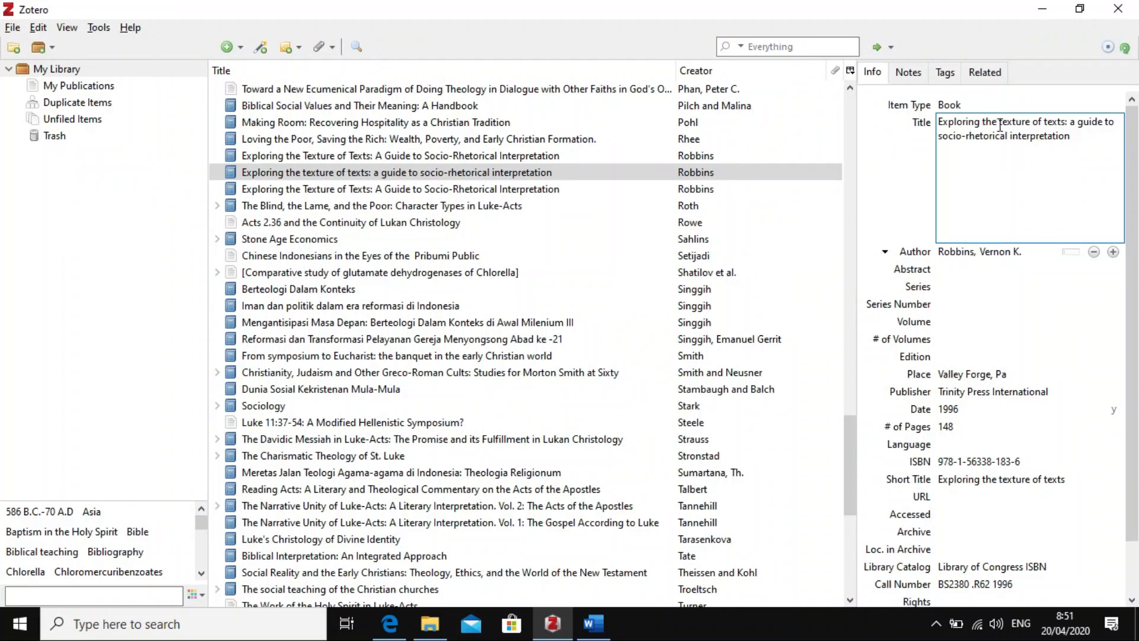
left_click(999, 124)
key("Delete")
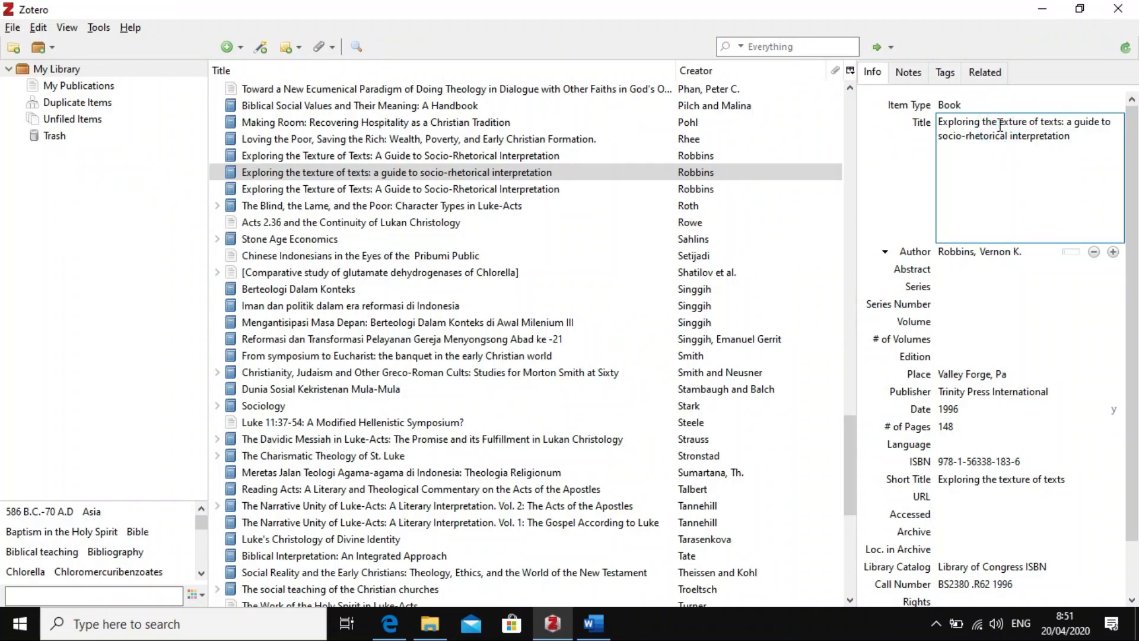
type("T")
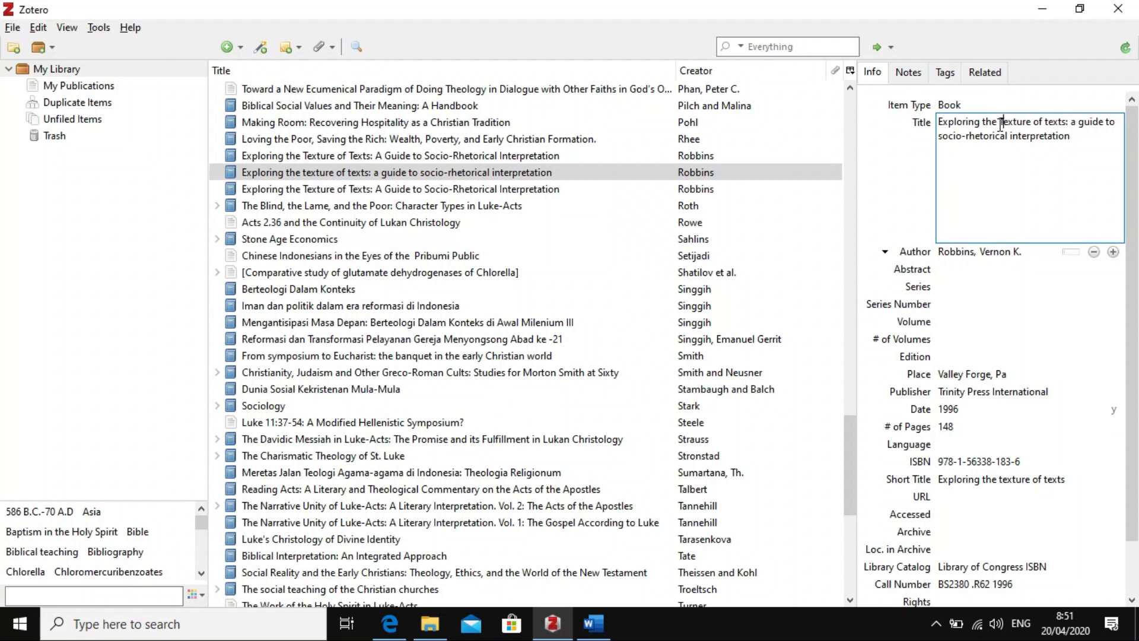
left_click(1047, 122)
key("Delete")
type("T")
left_click(1080, 122)
left_click(1079, 123)
key("BackSpace")
key("BackSpace")
type("A")
left_click(1084, 124)
key("BackSpace")
type("G")
- Capitalize the rest of the book's title as "Socio-Rhetorical Interpretation" and save the title
left_click(944, 139)
key("BackSpace")
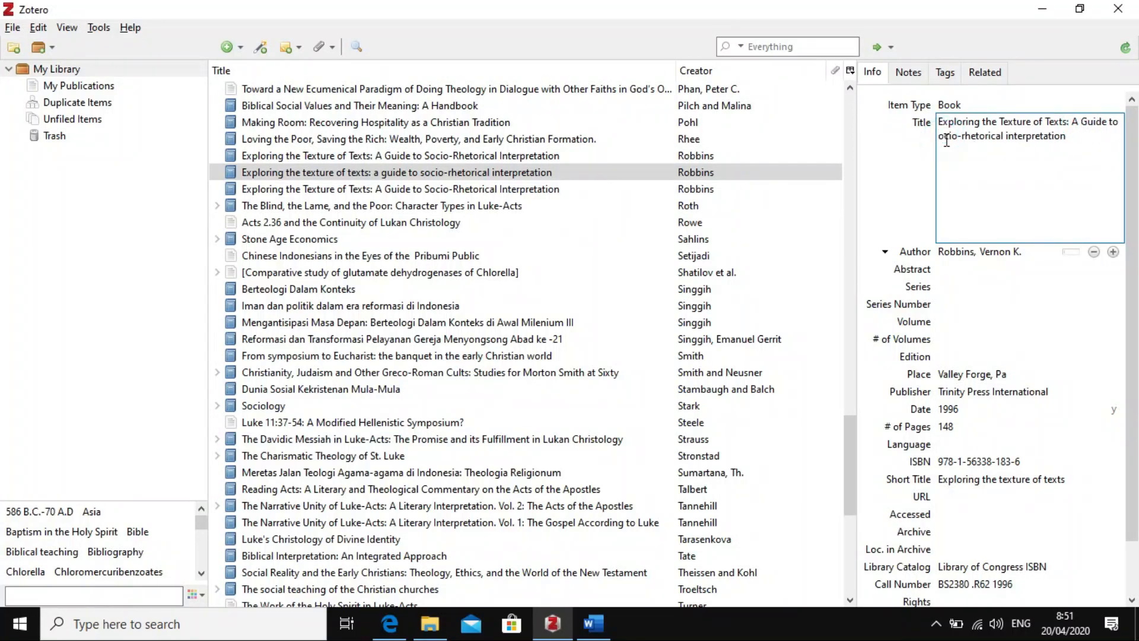
type("S")
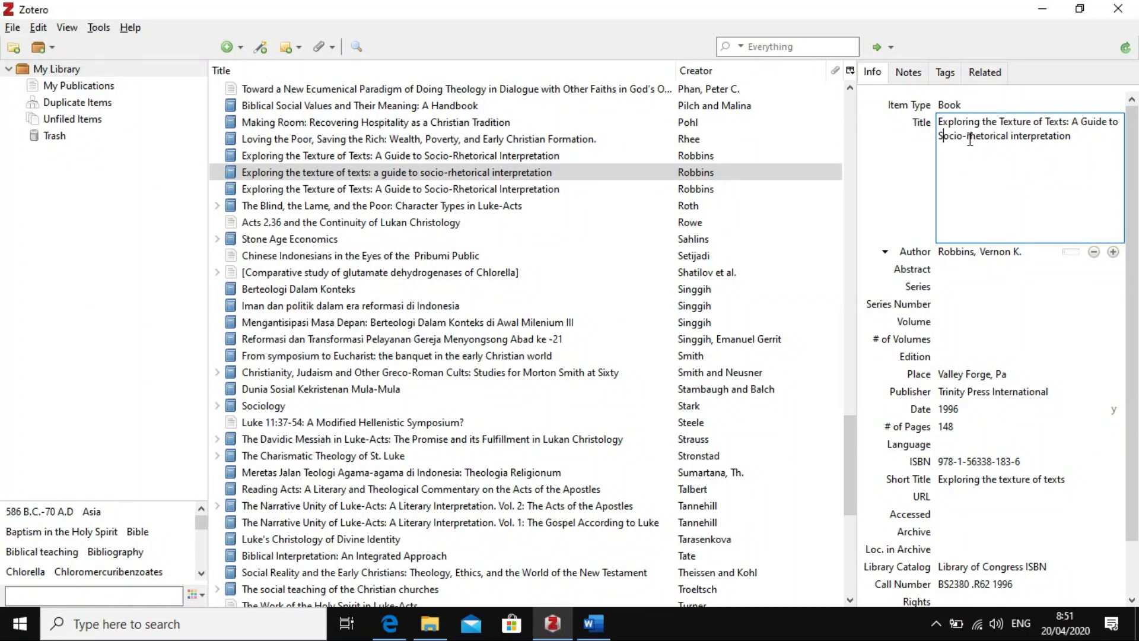
left_click(969, 137)
key("BackSpace")
type("R")
left_click(1019, 137)
key("BackSpace")
type("I")
key("Return")
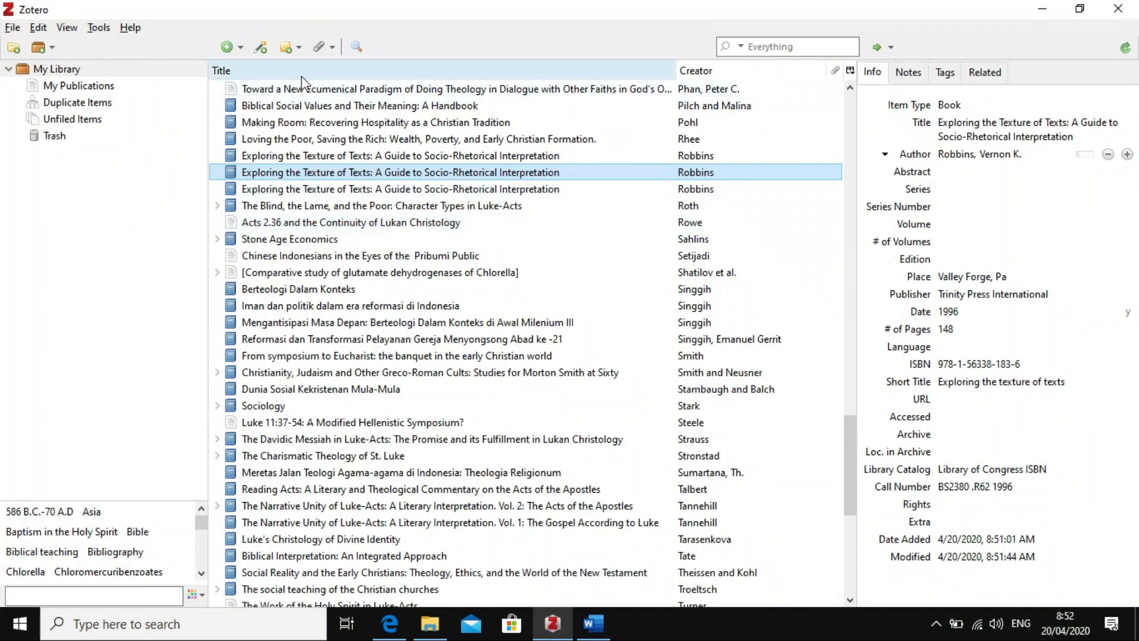
left_click(263, 47)
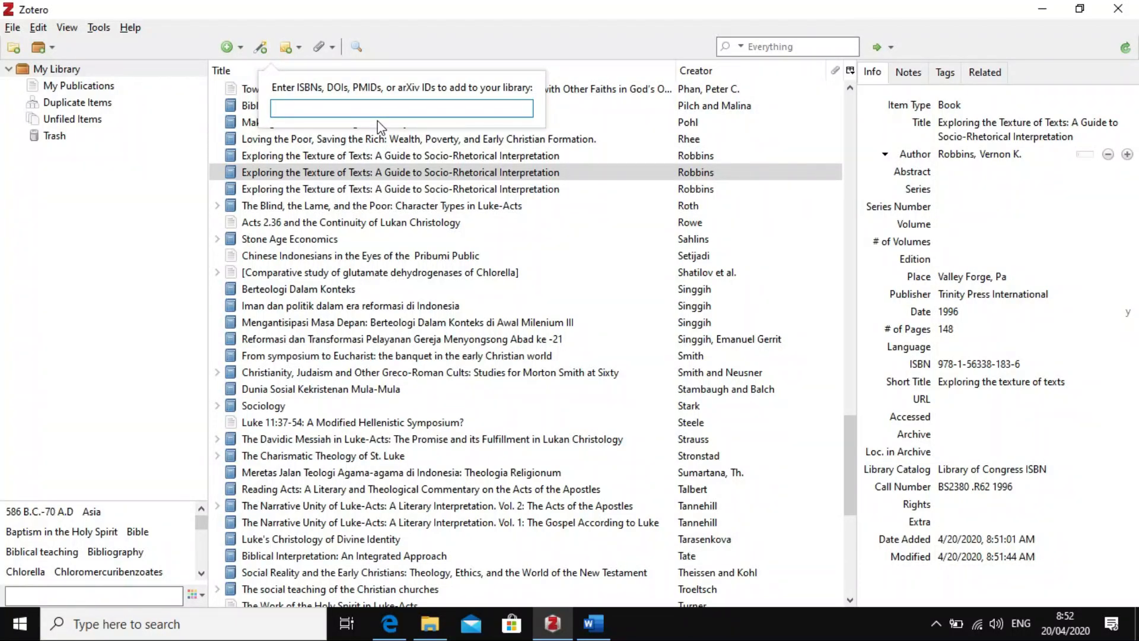
left_click(947, 28)
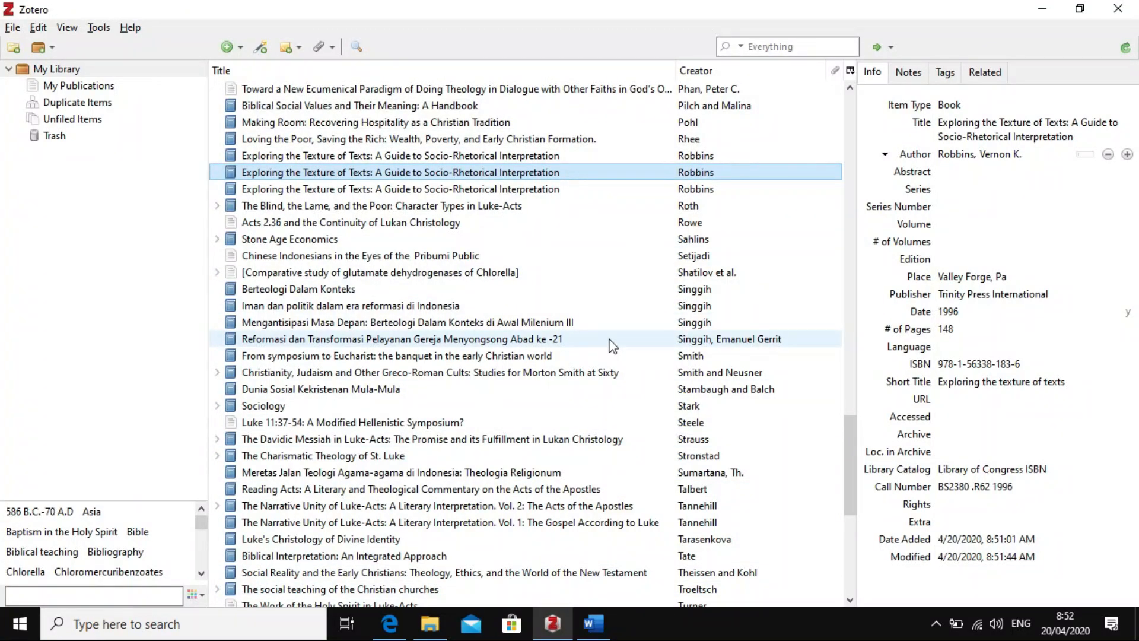
- Review the Sync settings in the Zotero preferences, accept them, and sync the library with the online account
left_click(1126, 47)
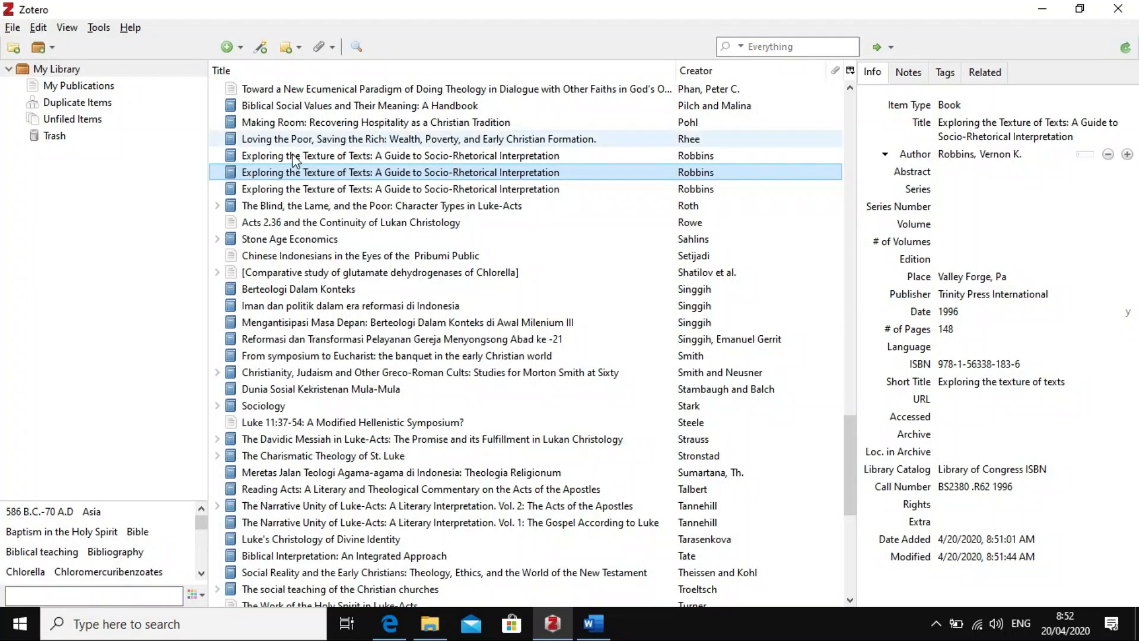
left_click(13, 30)
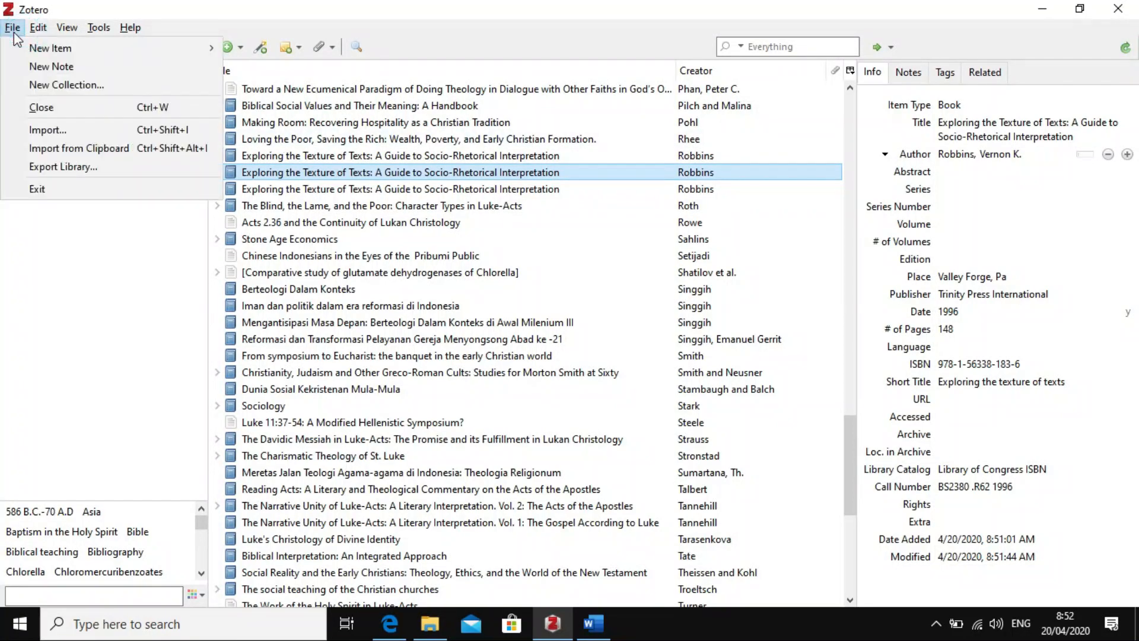
mouse_move(38, 34)
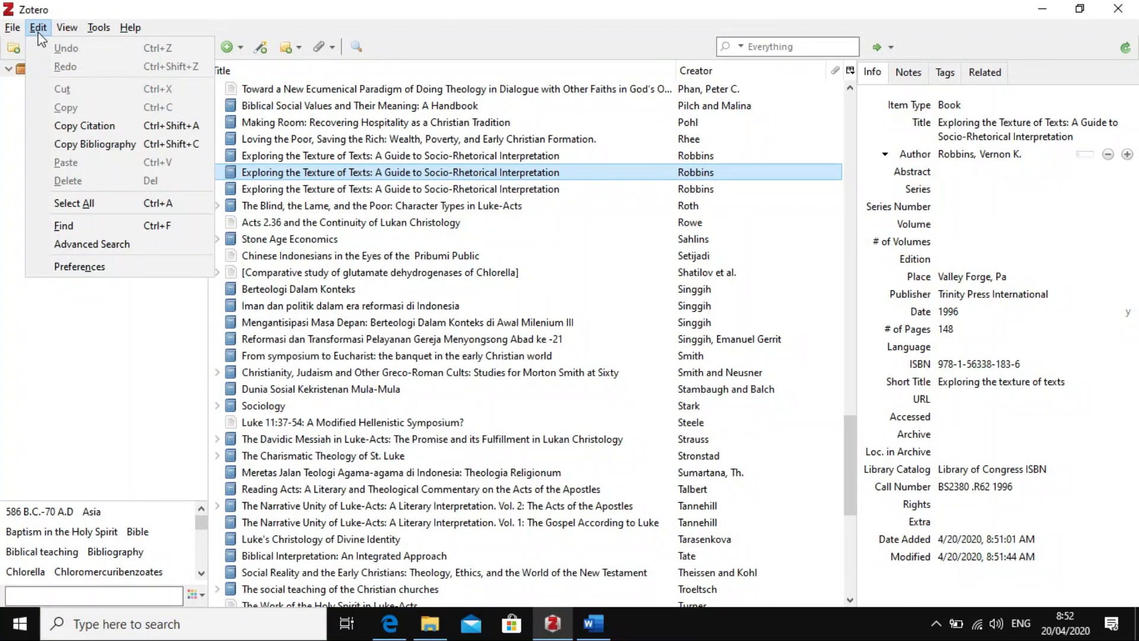
left_click(83, 267)
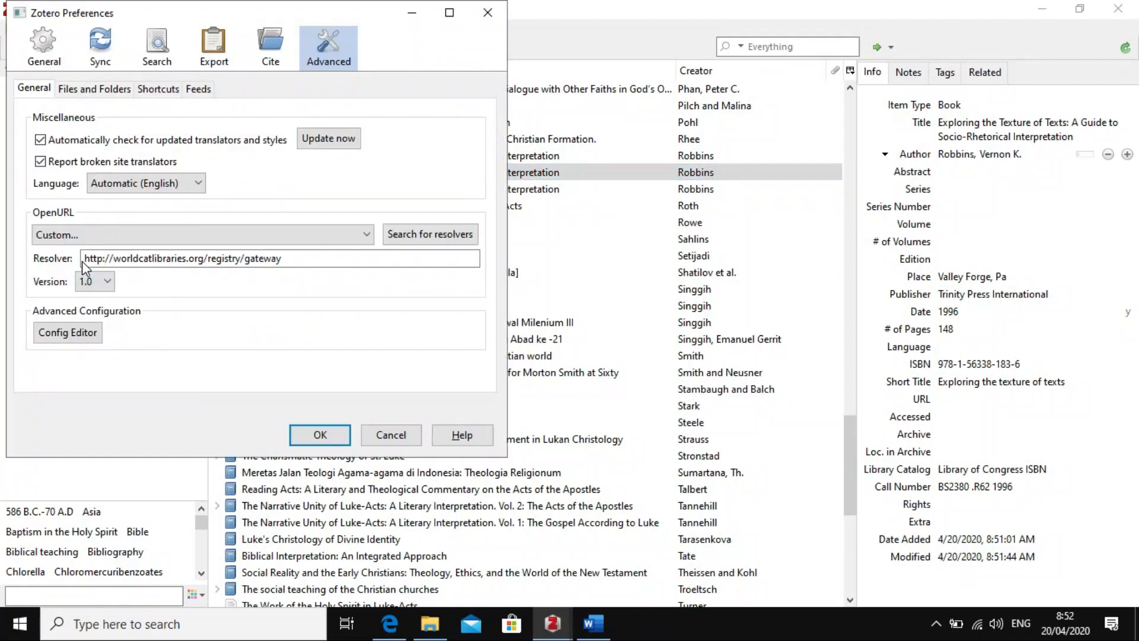
left_click(93, 70)
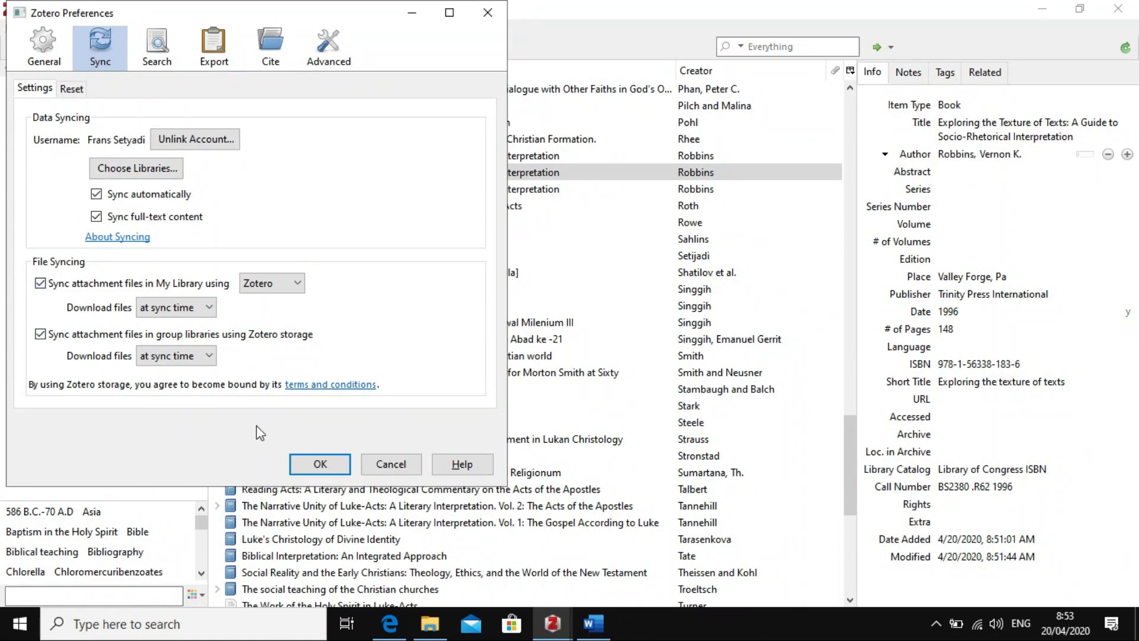
left_click(318, 467)
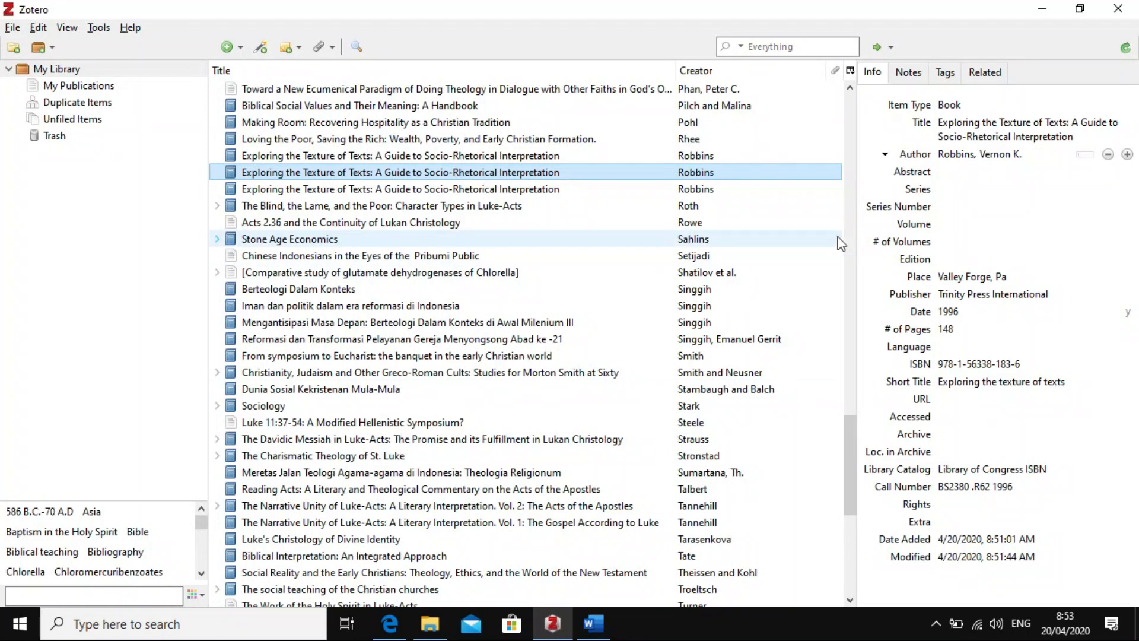
left_click(1126, 47)
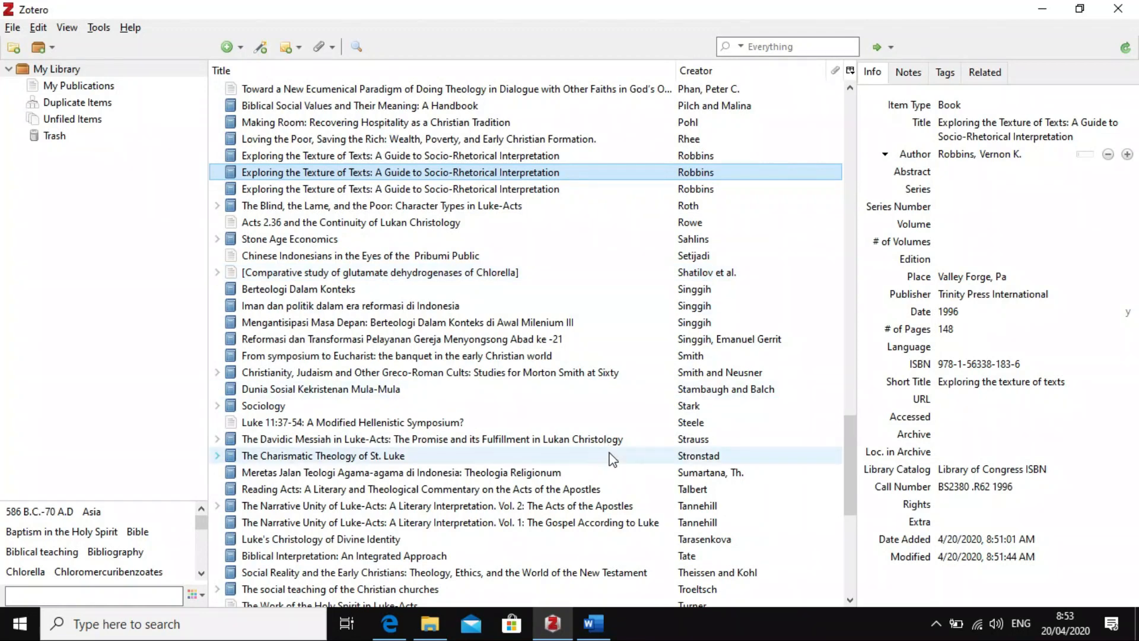
- Switch to the Word document and add a period after "tertentu" to end the first sentence
left_click(595, 627)
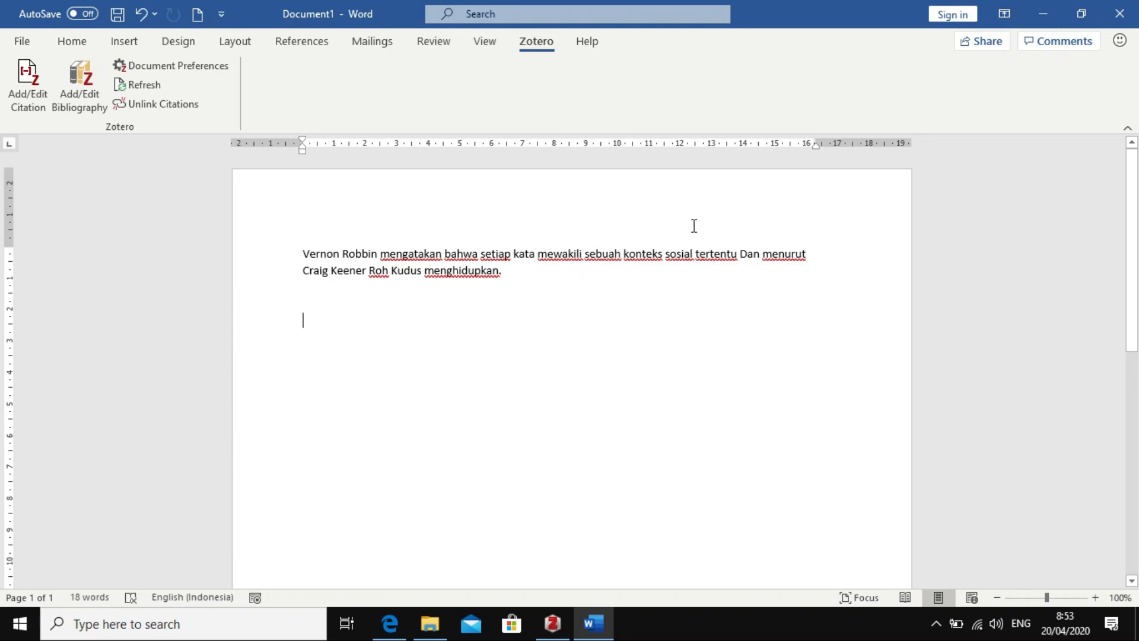
left_click(736, 257)
type(".")
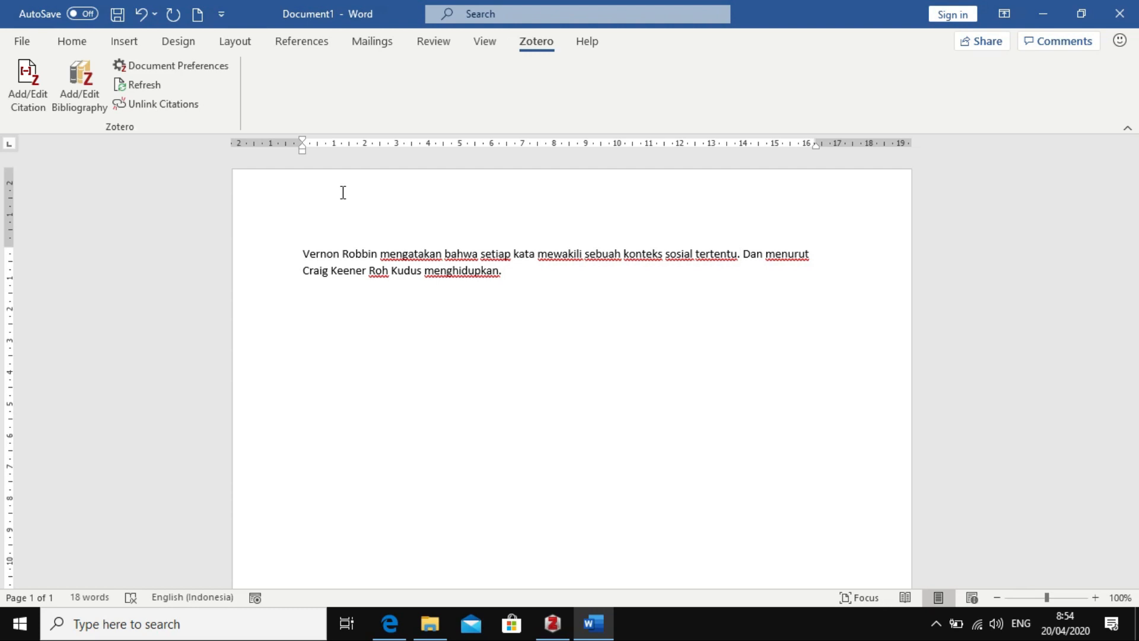
- Examine the installed add-ins list in the Word options to check for the Zotero template, then close the options
left_click(23, 42)
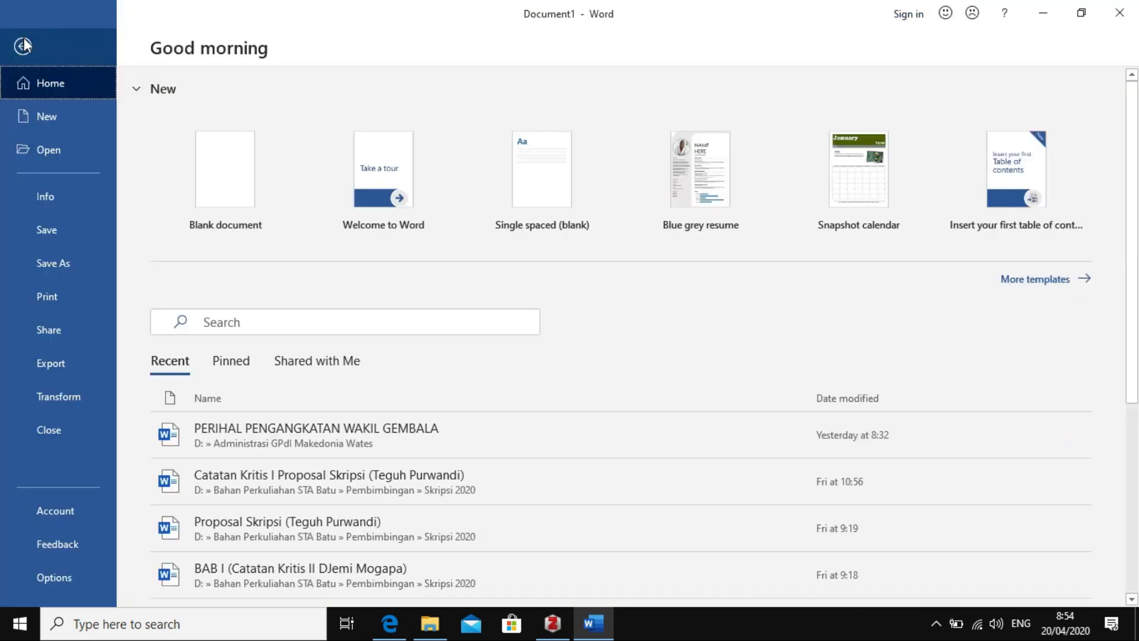
left_click(26, 44)
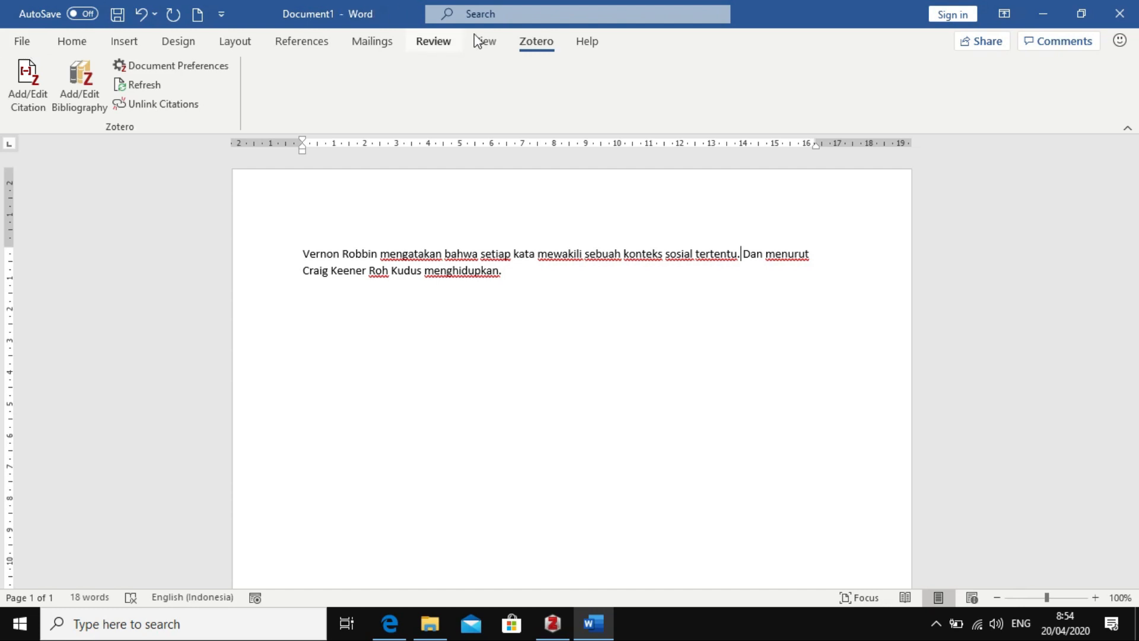
left_click(22, 41)
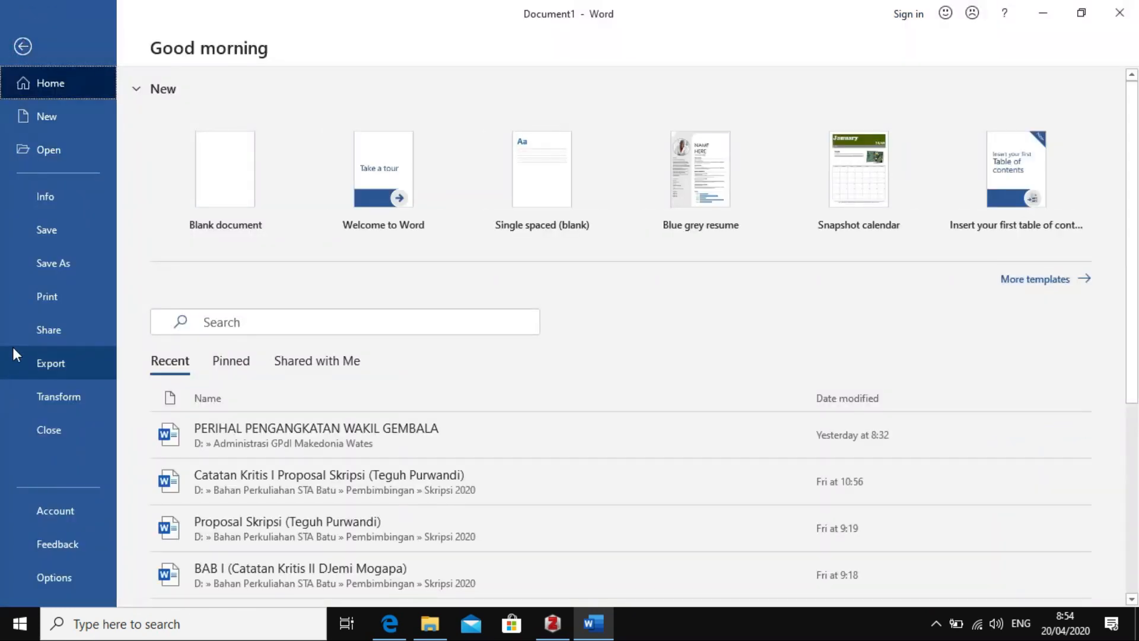
left_click(52, 574)
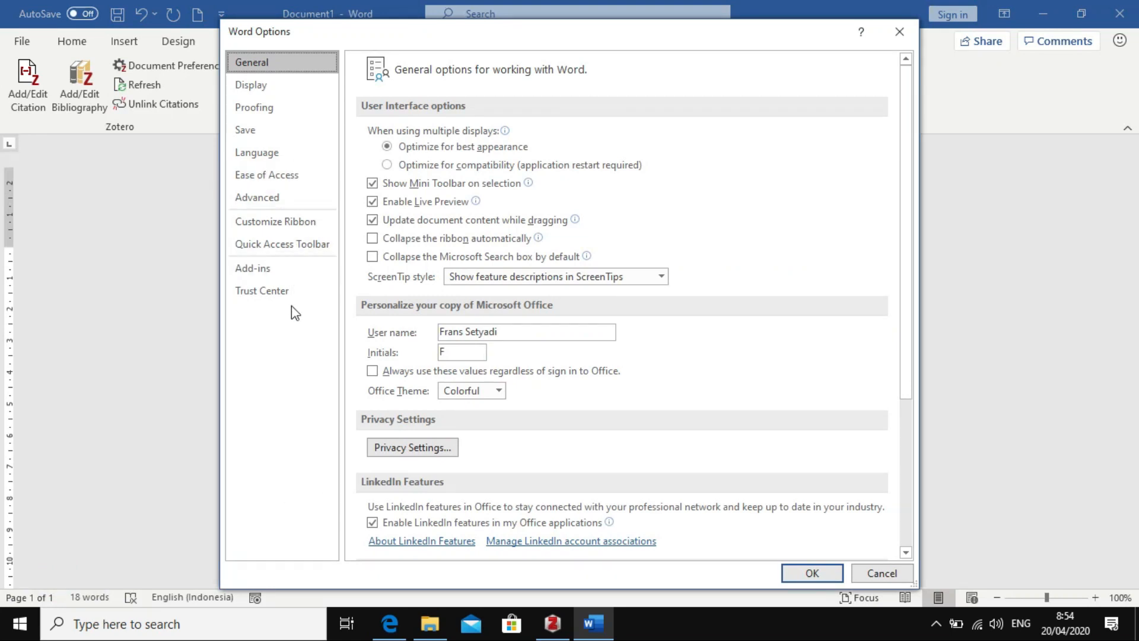
left_click(276, 276)
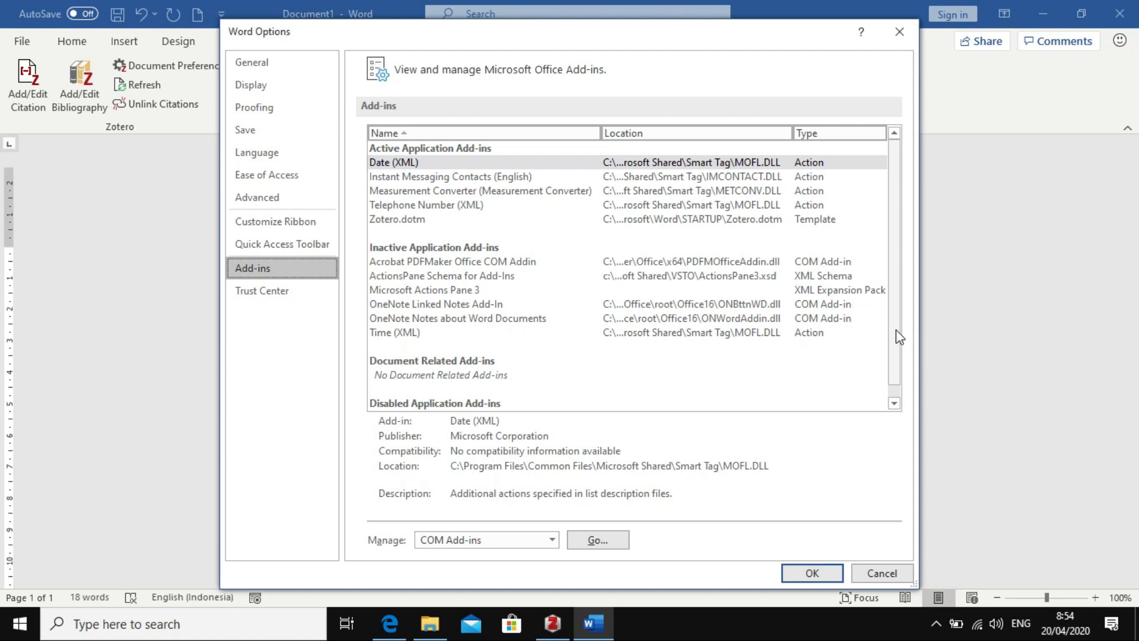
left_click_drag(896, 329, 889, 262)
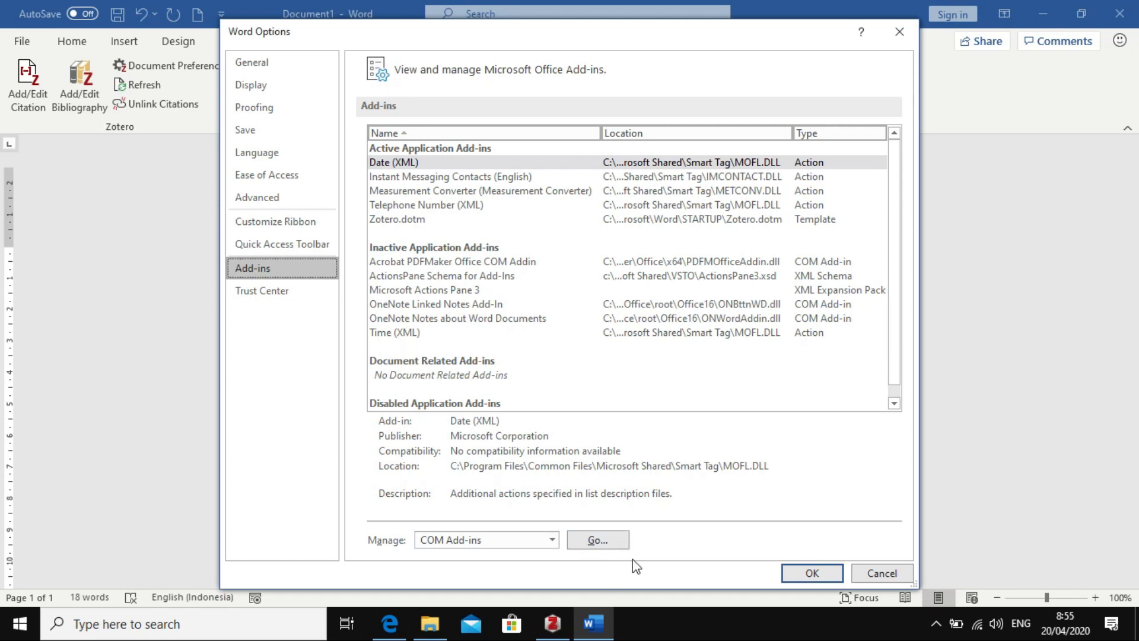
left_click(806, 573)
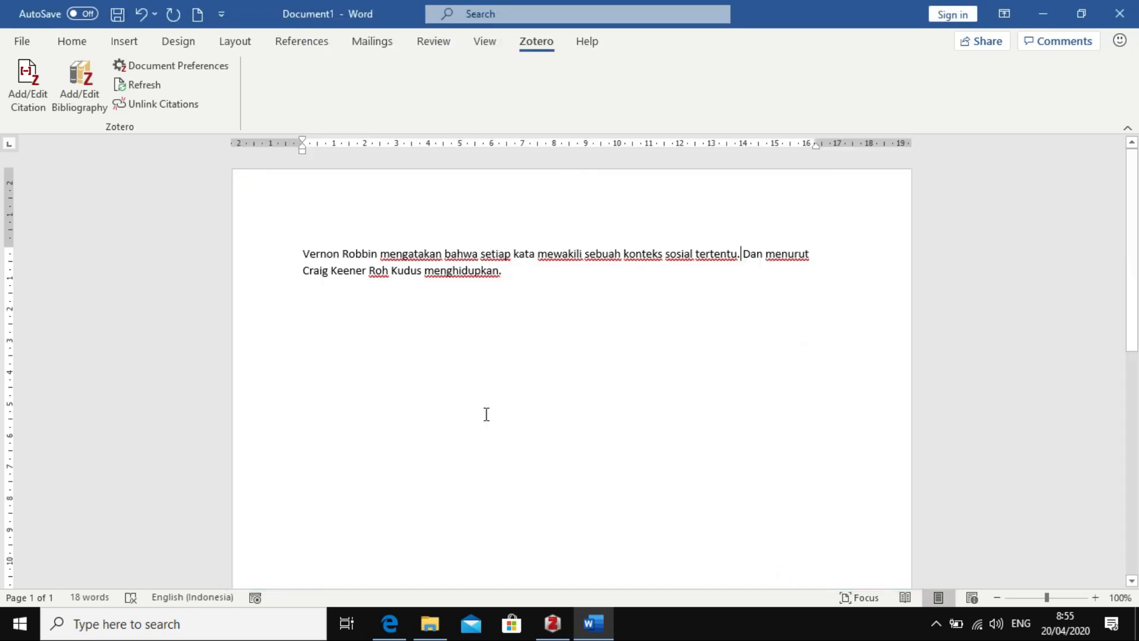
- Look through the store, admin-managed and personal listings of Office Add-ins, then close the dialog
left_click(82, 47)
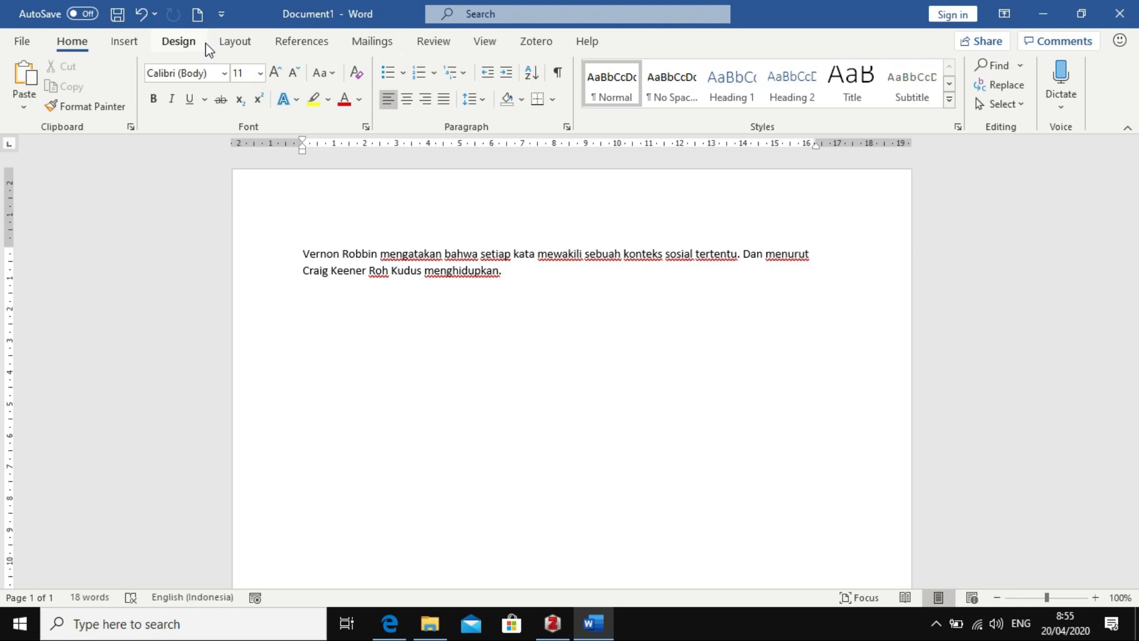
left_click(124, 42)
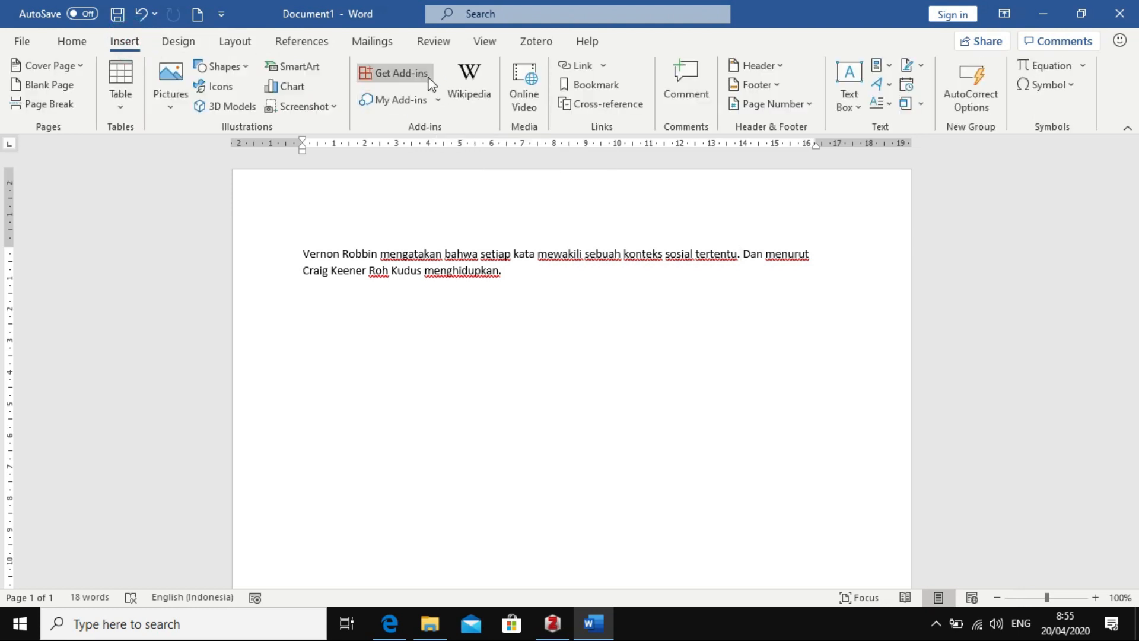
left_click(401, 73)
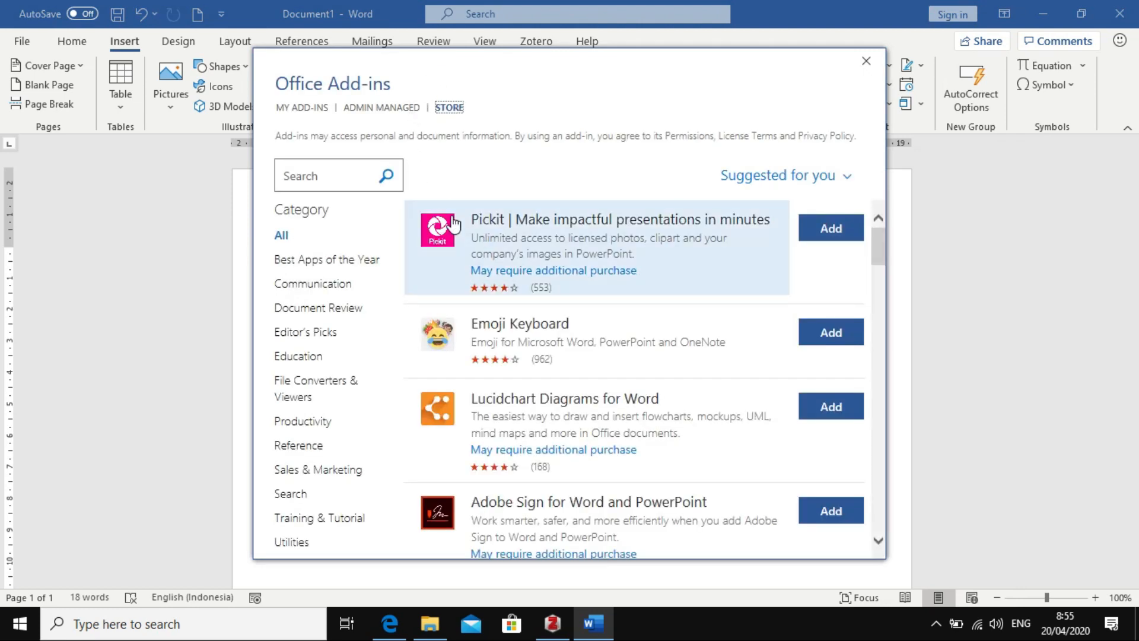
left_click(385, 108)
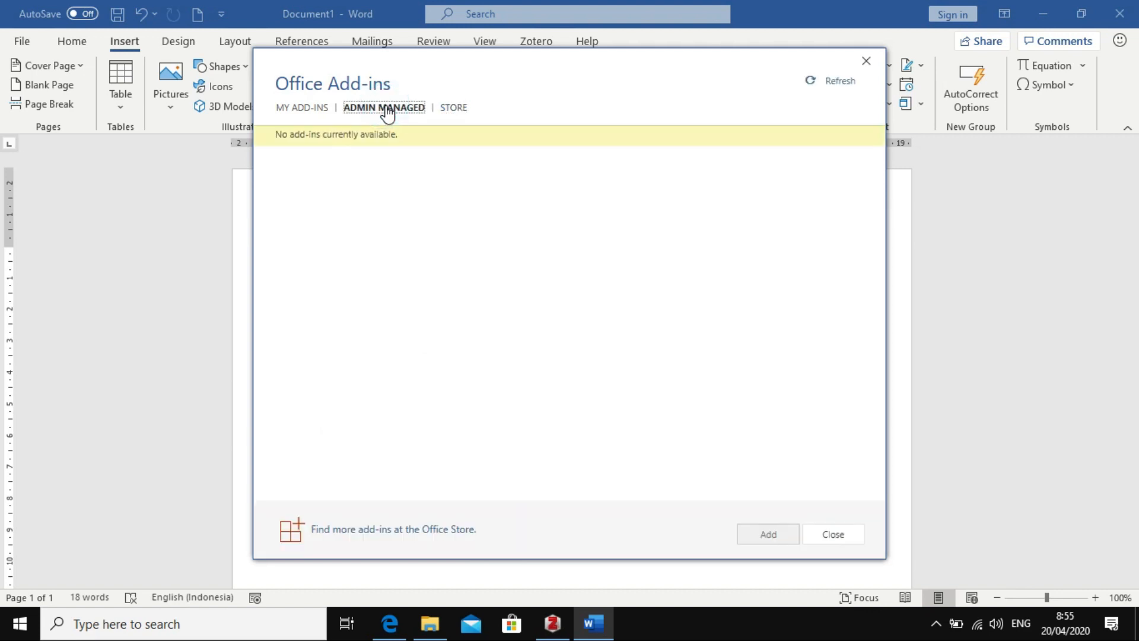
left_click(312, 109)
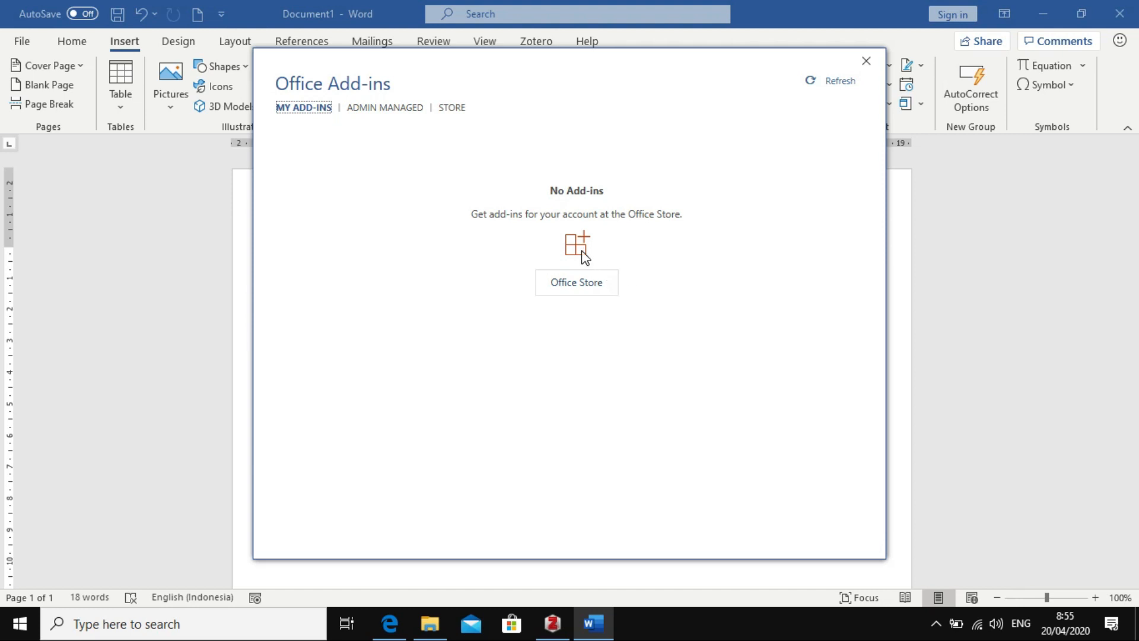
left_click(377, 109)
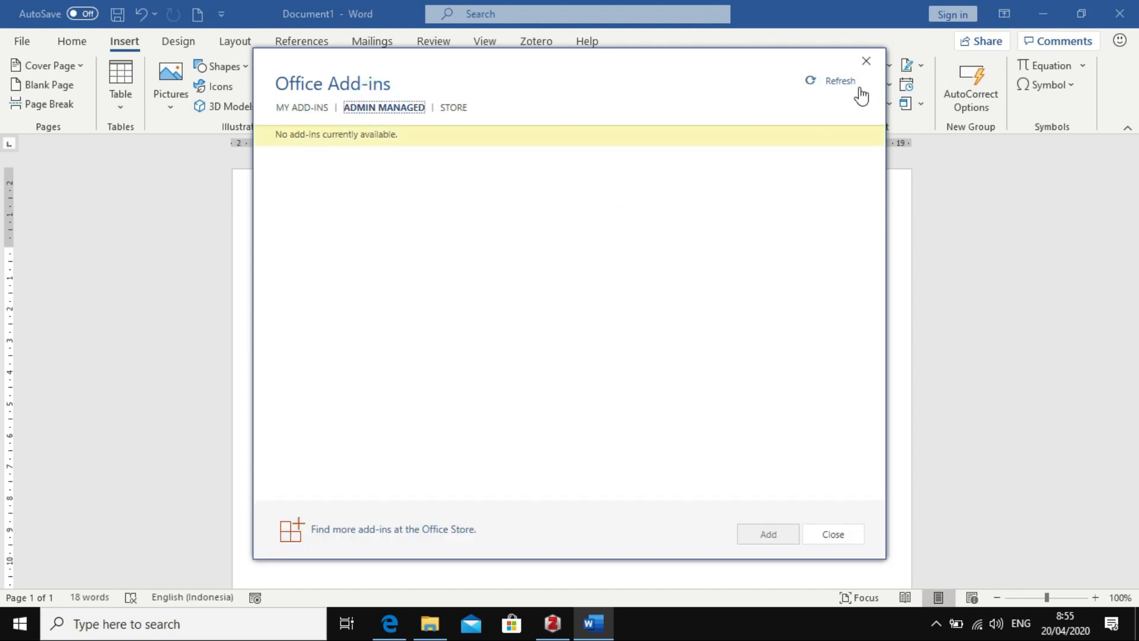
left_click(866, 64)
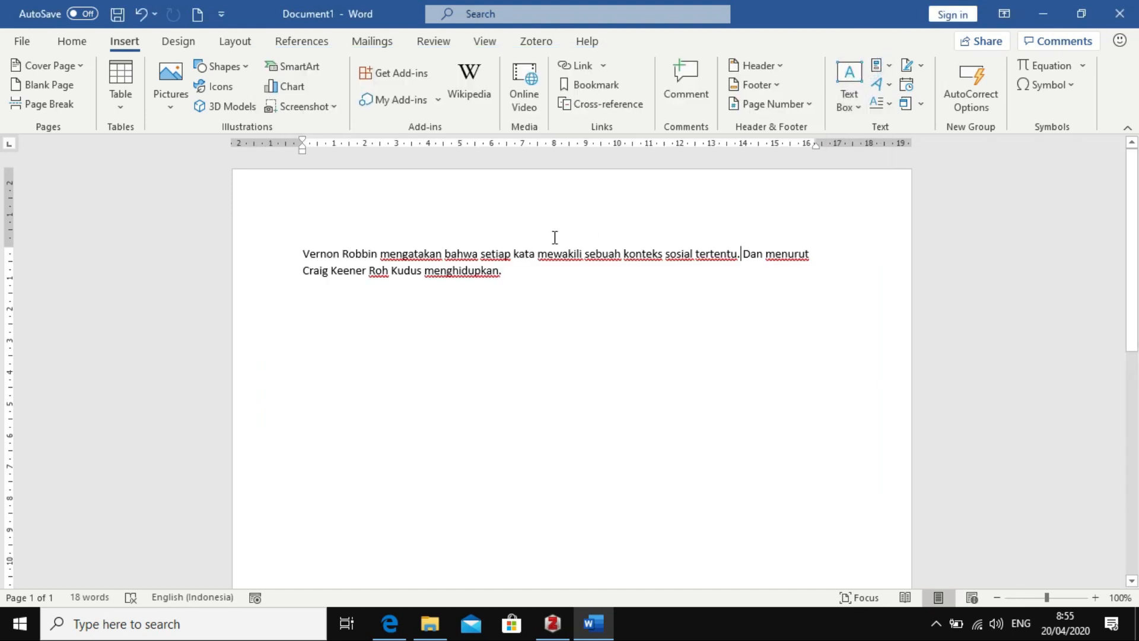
- Switch to the browser and go back from the Zotero download page to the site's home page to view its header links
left_click(385, 625)
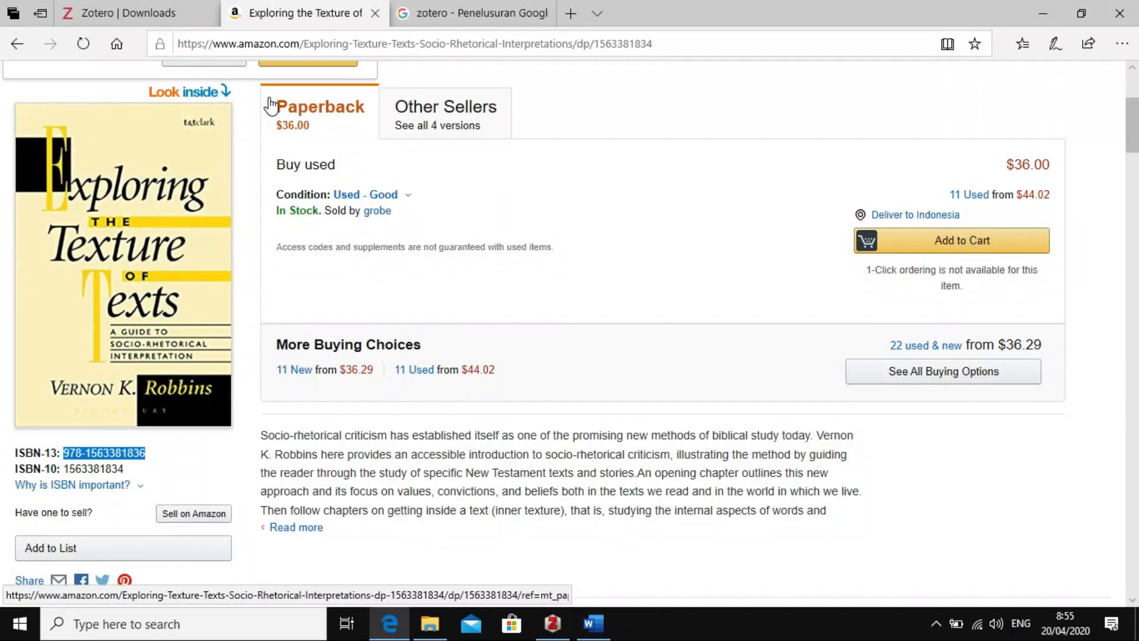
left_click(147, 13)
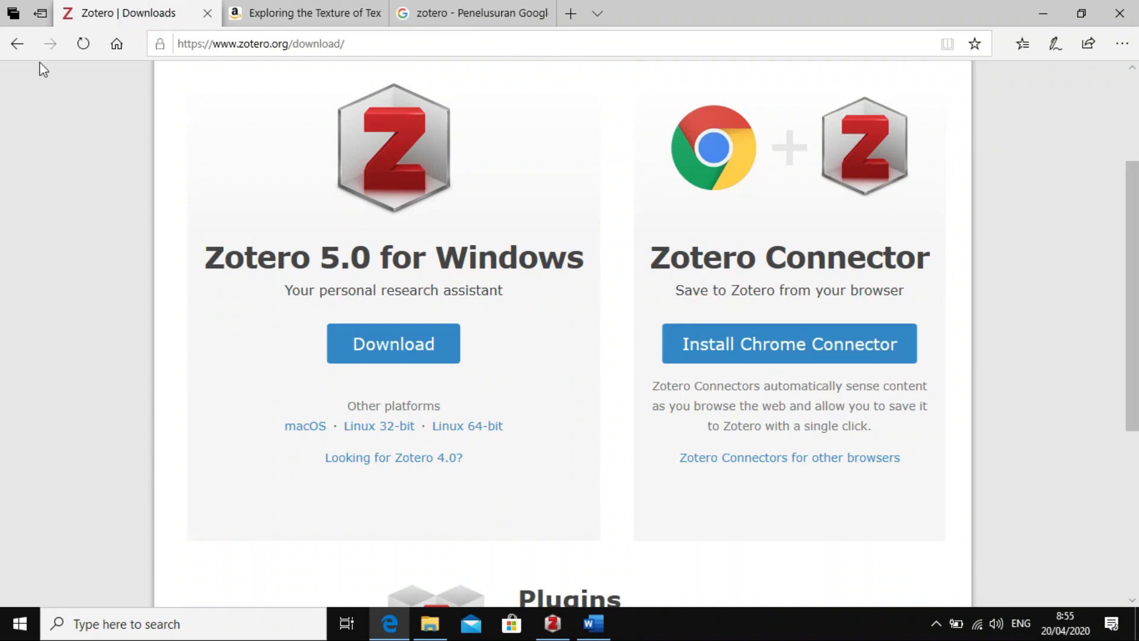
left_click(18, 44)
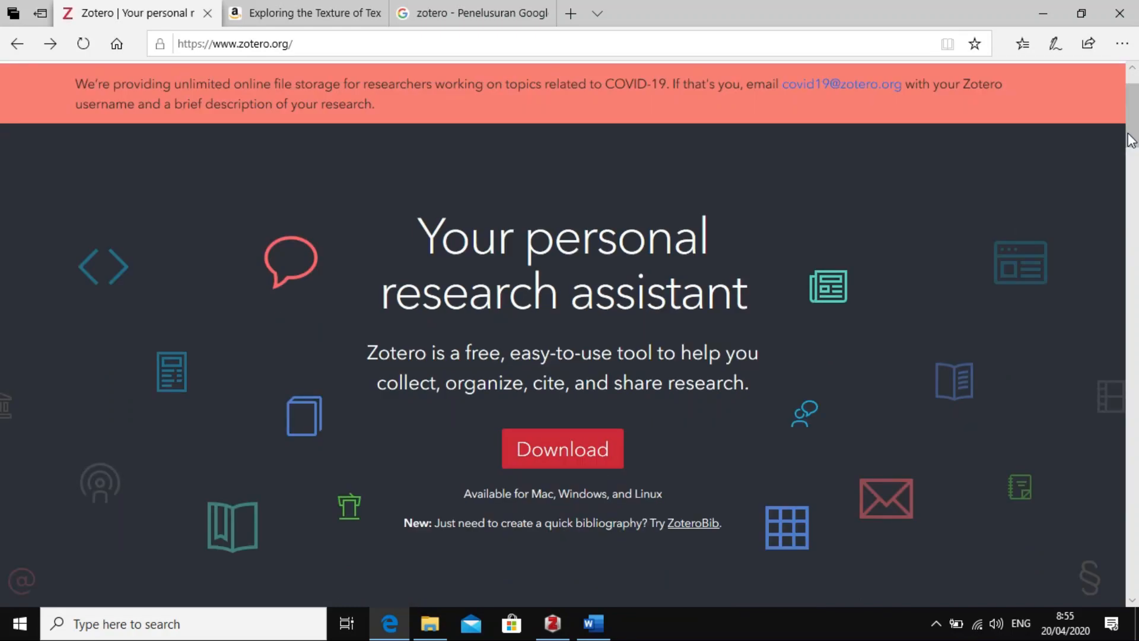
left_click_drag(1131, 141, 2, 95)
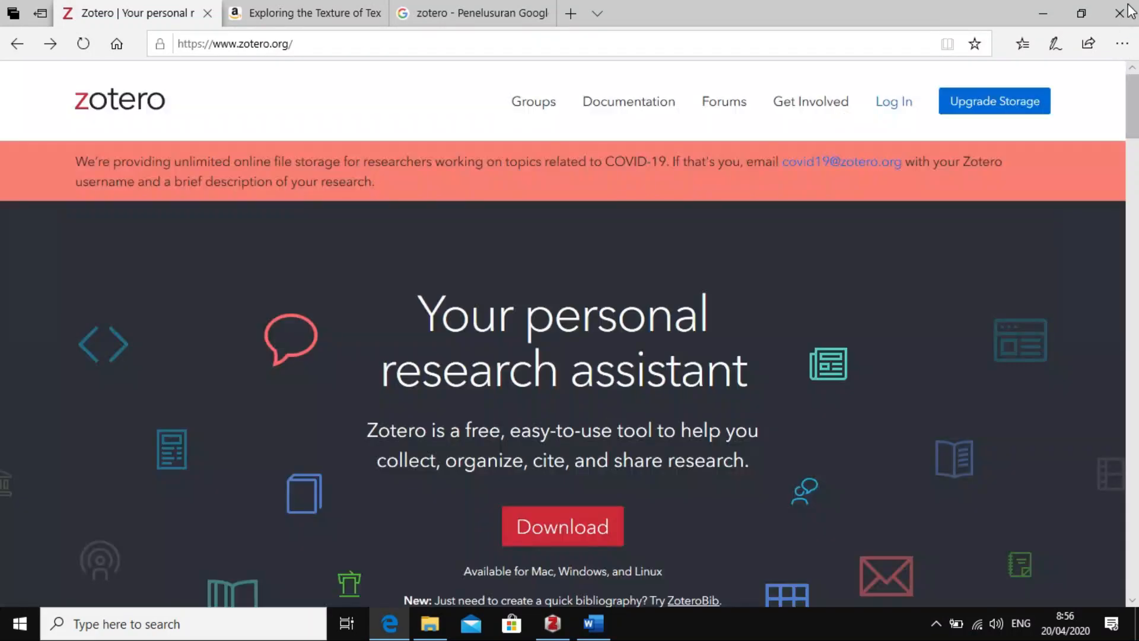
- Switch to the Word document and insert a Zotero citation of the 2012 "Exploring the Texture of Texts" after "tertentu."
left_click(588, 626)
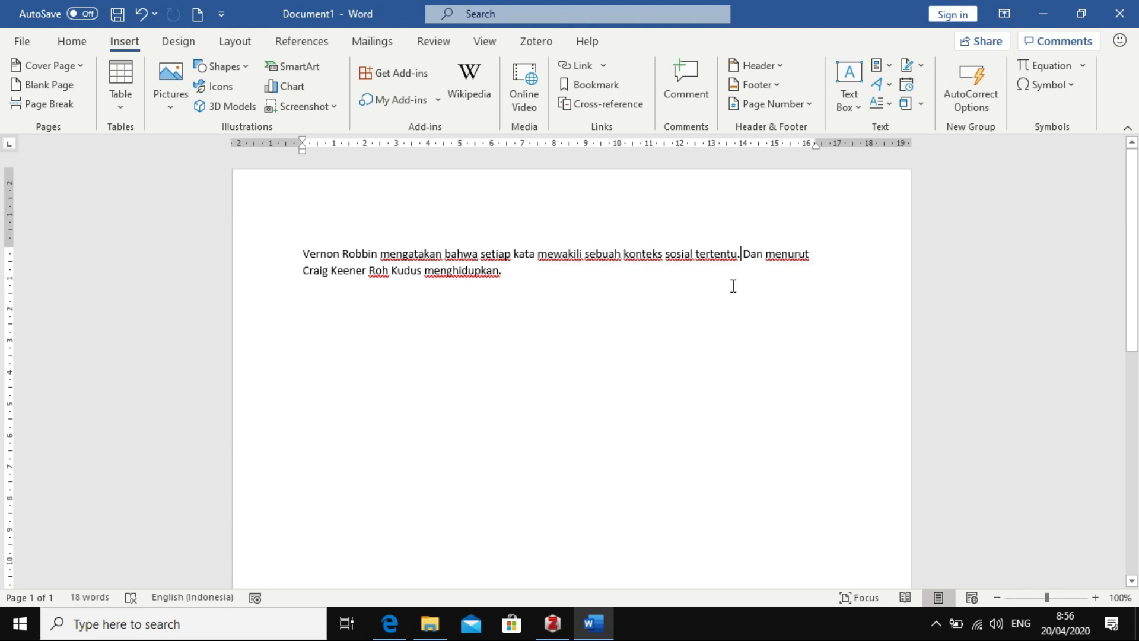
left_click(536, 41)
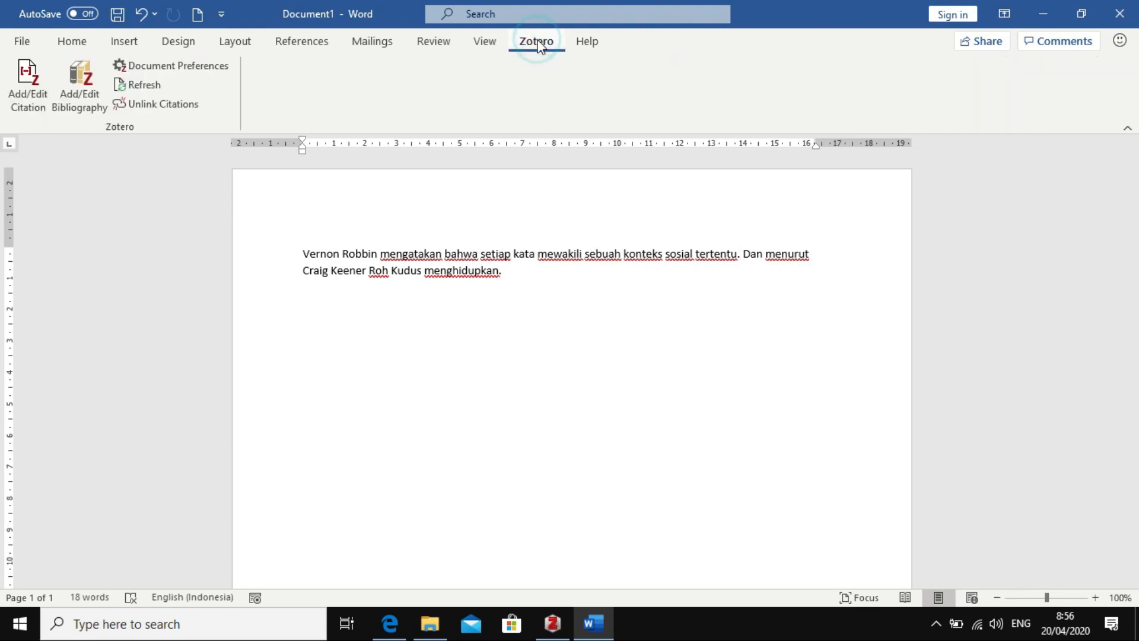
left_click(32, 85)
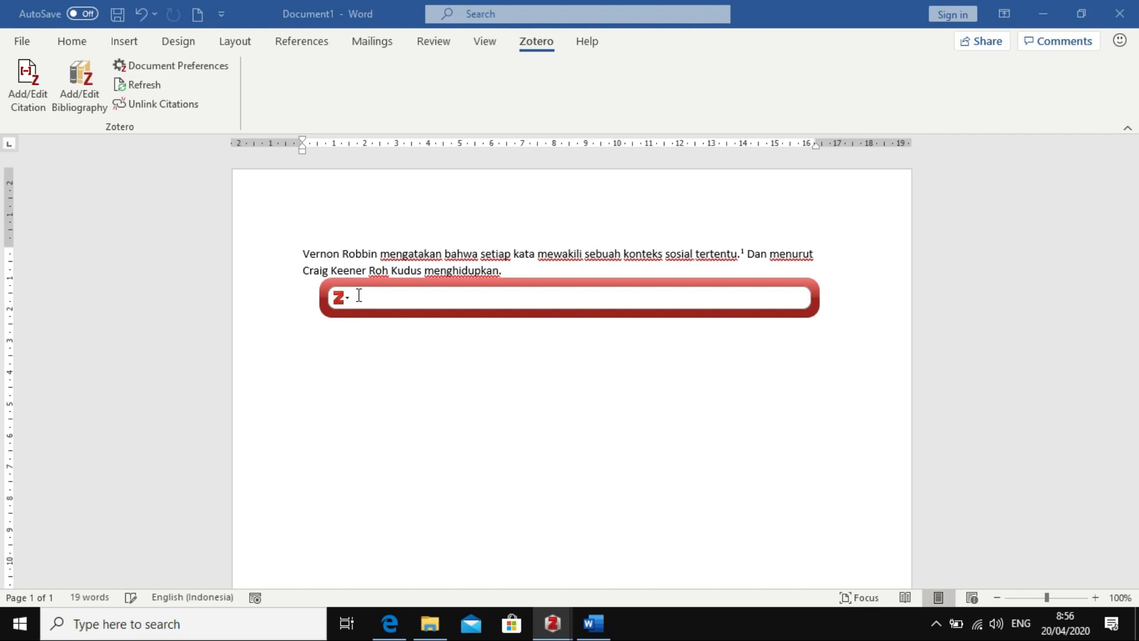
type("rob")
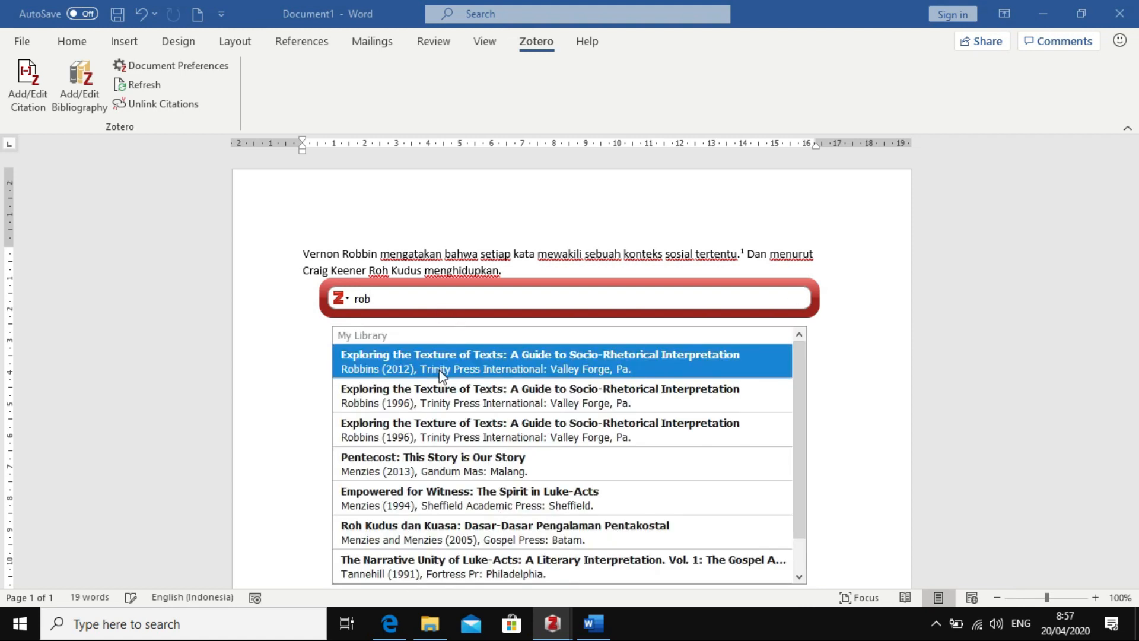
left_click(393, 368)
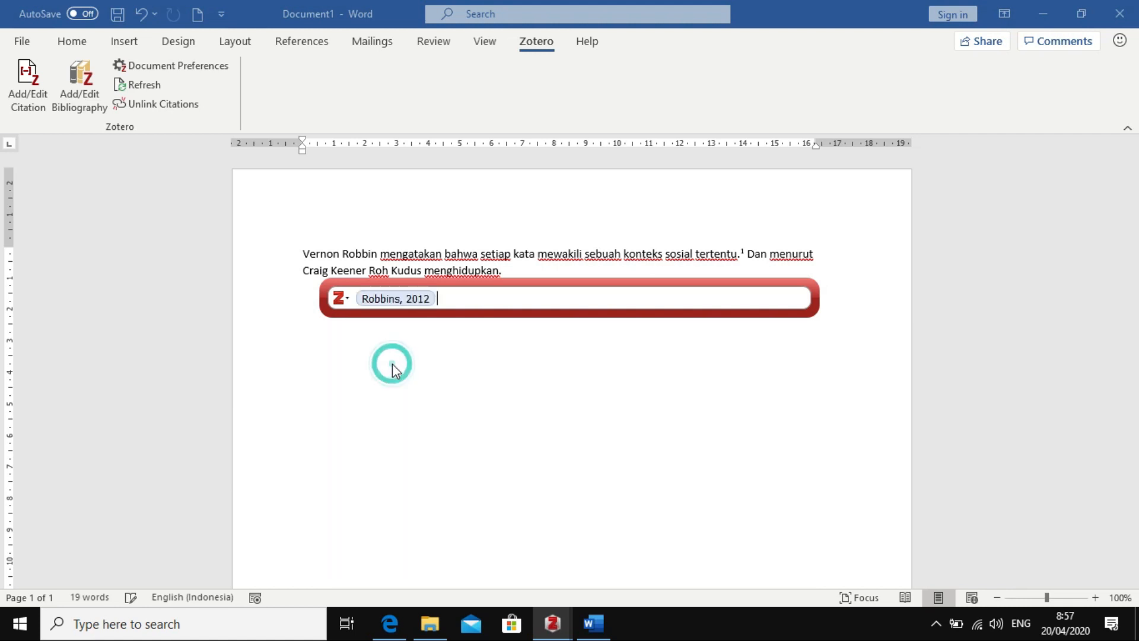
key("Return")
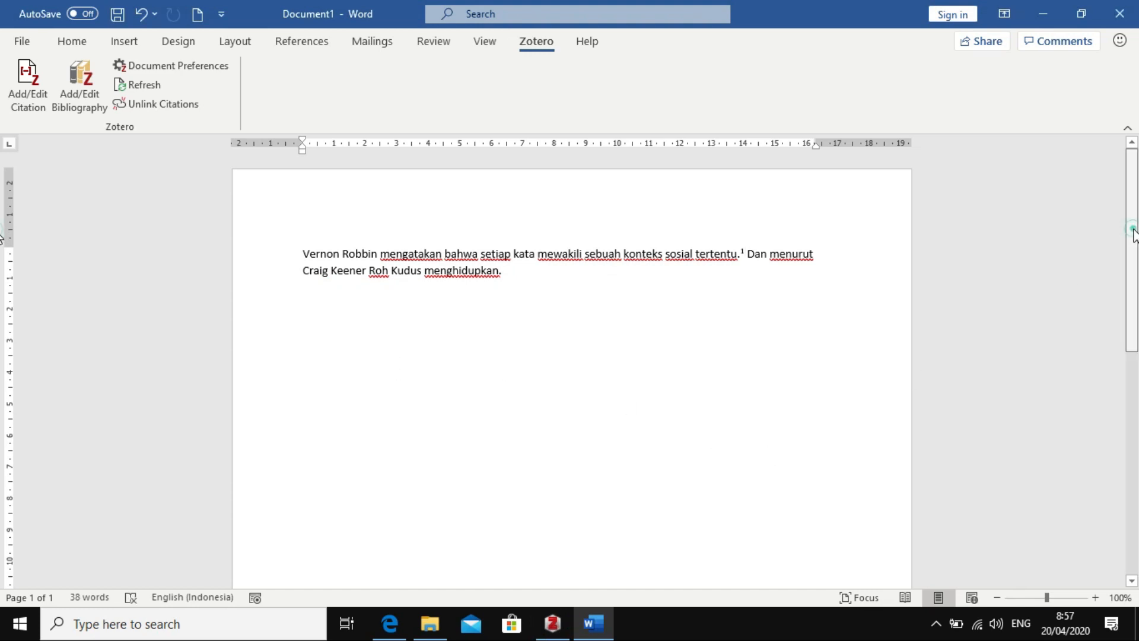
- Insert a Zotero citation of "Gift dan Giver" (2015) after "menghidupkan." and check the footnotes at the page's end
left_click_drag(1132, 229, 1112, 257)
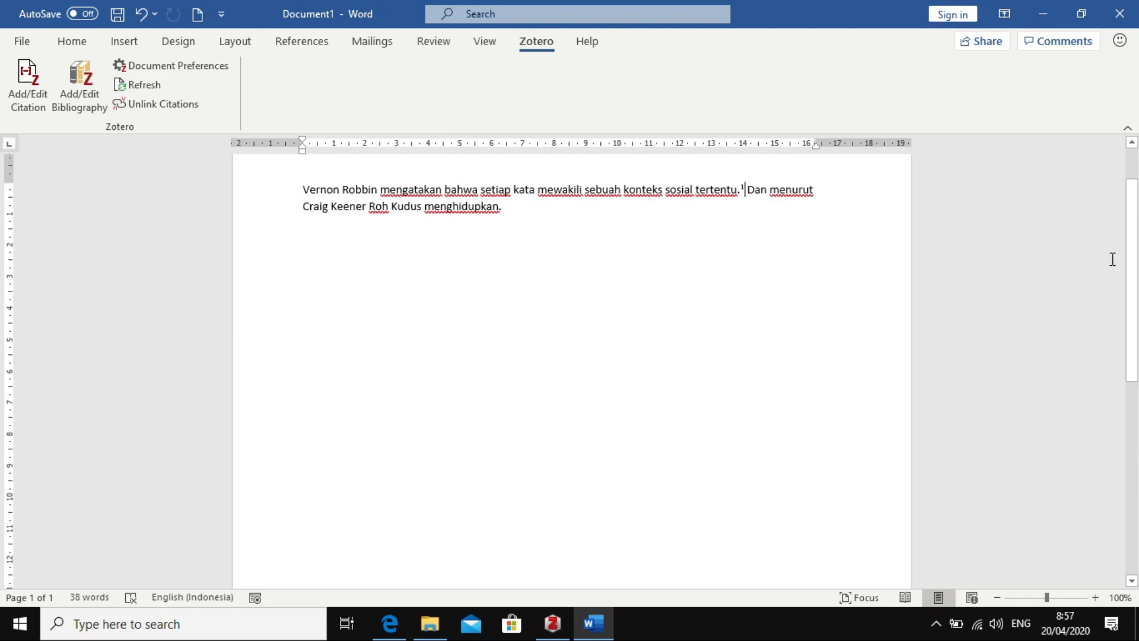
left_click(519, 215)
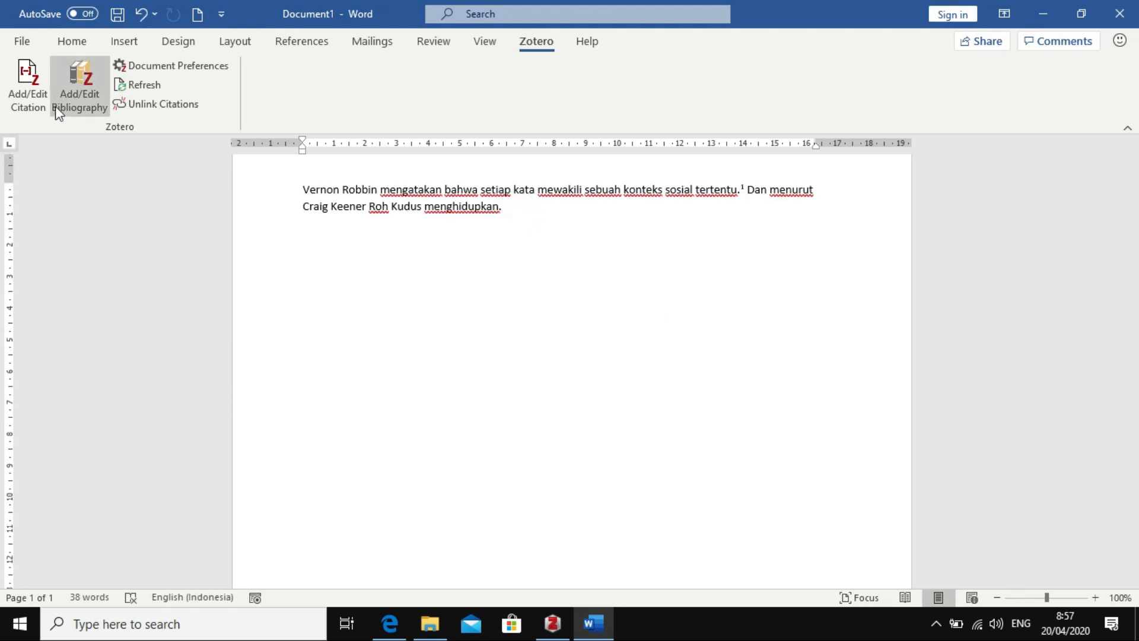
left_click(31, 88)
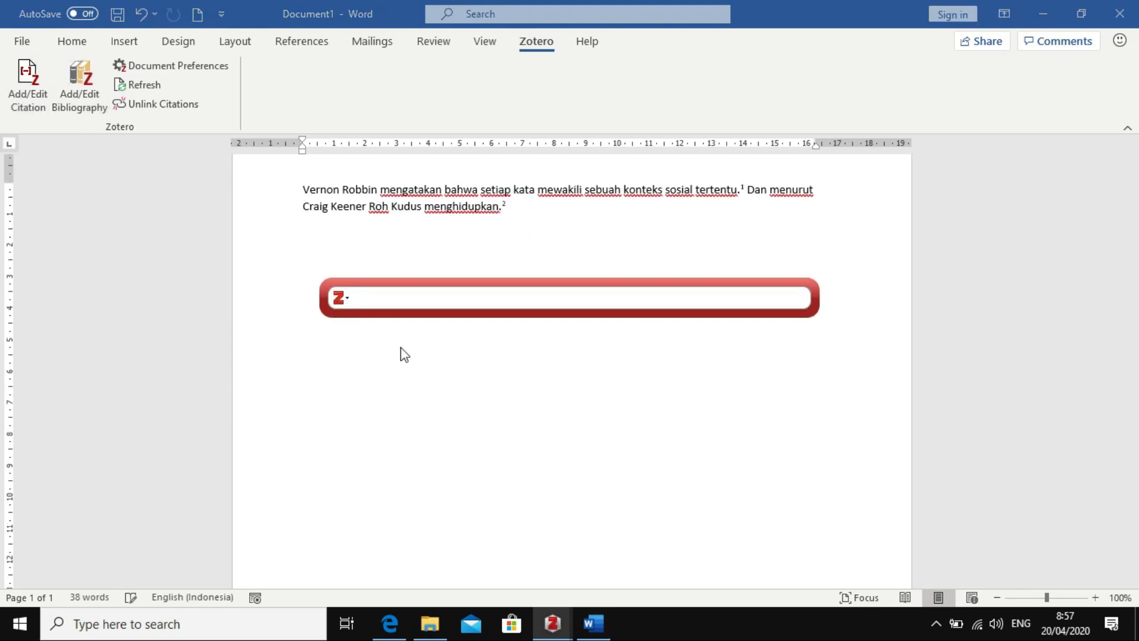
type("keen")
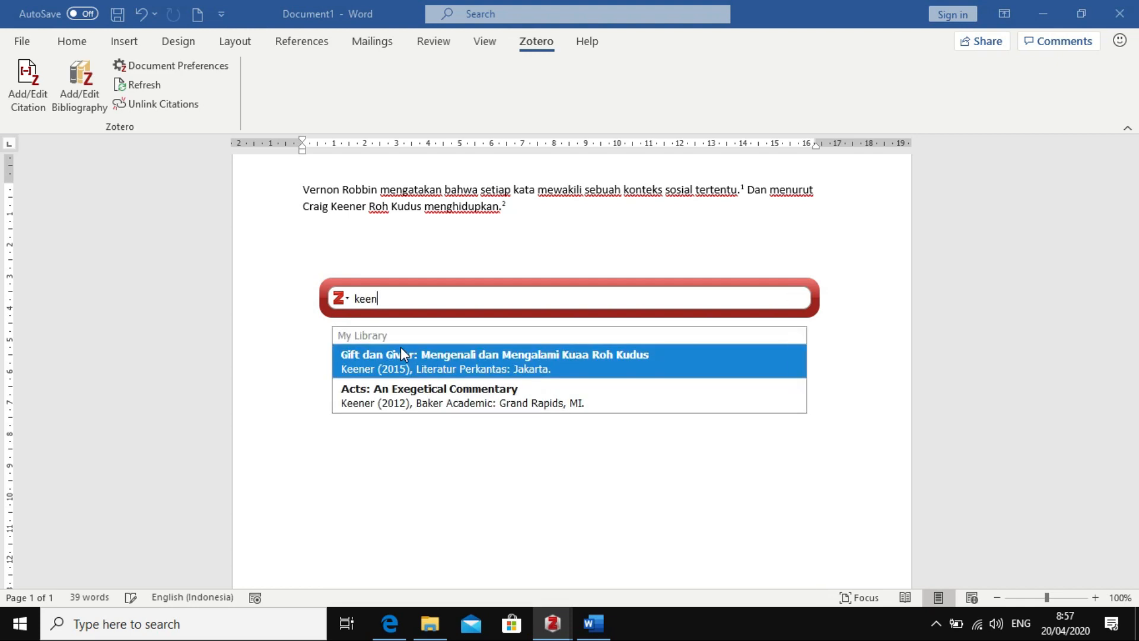
left_click(400, 350)
key("Return")
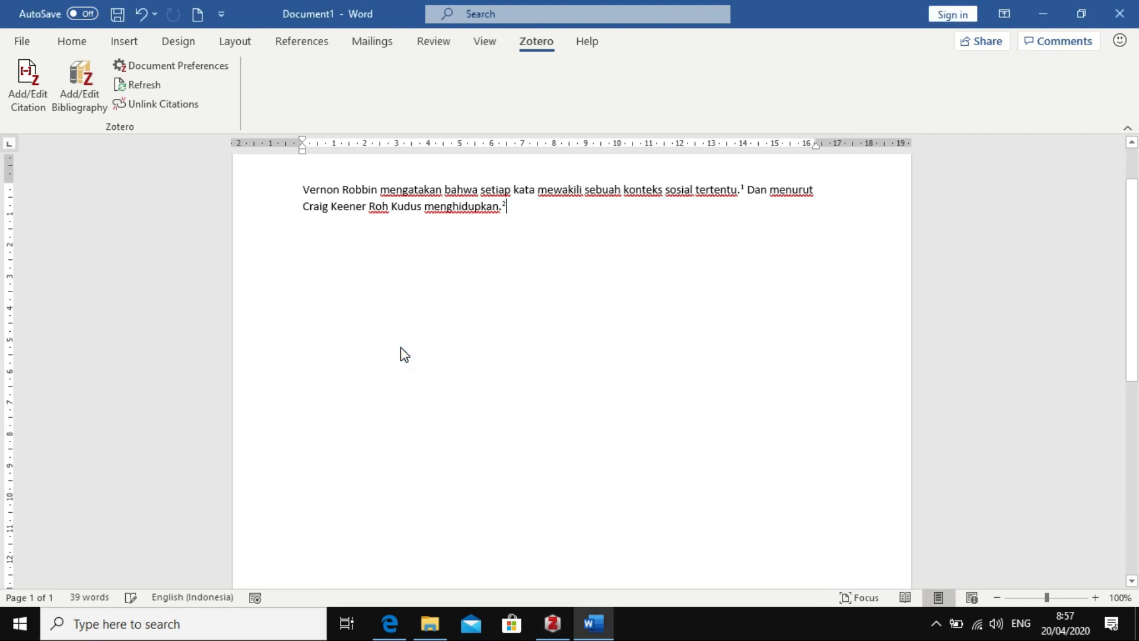
left_click_drag(1130, 323, 1109, 490)
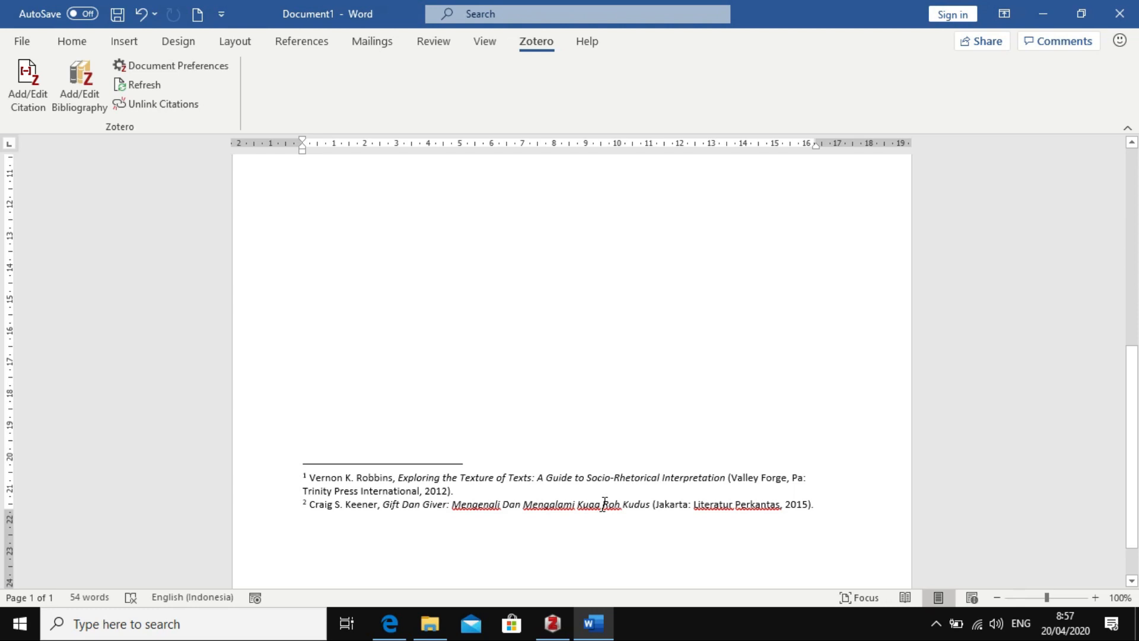
- Change the document's Zotero citation style to American Psychological Association 7th edition and review the citations in the text
left_click(183, 69)
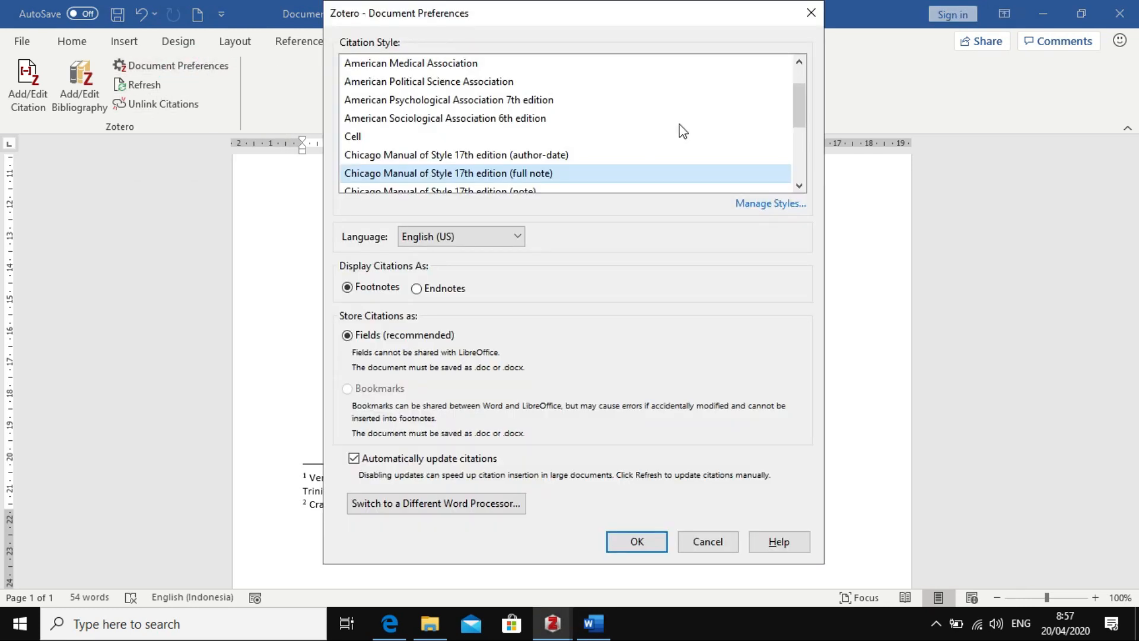
mouse_move(796, 99)
left_mouse_down()
mouse_move(797, 70)
mouse_move(799, 121)
left_mouse_up()
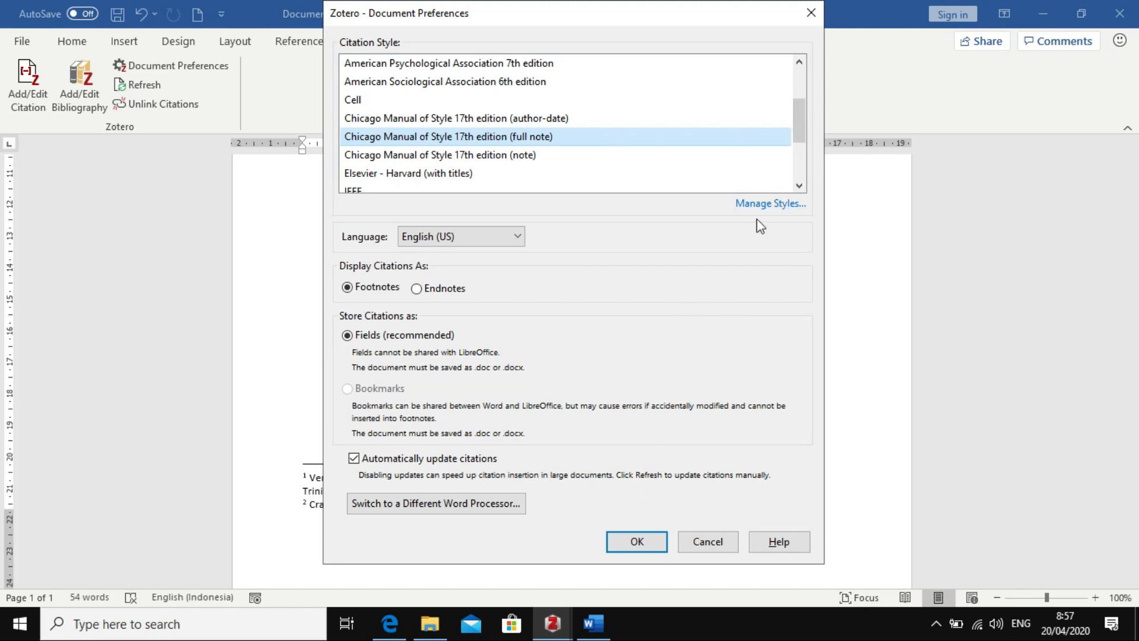
left_click_drag(799, 128, 802, 117)
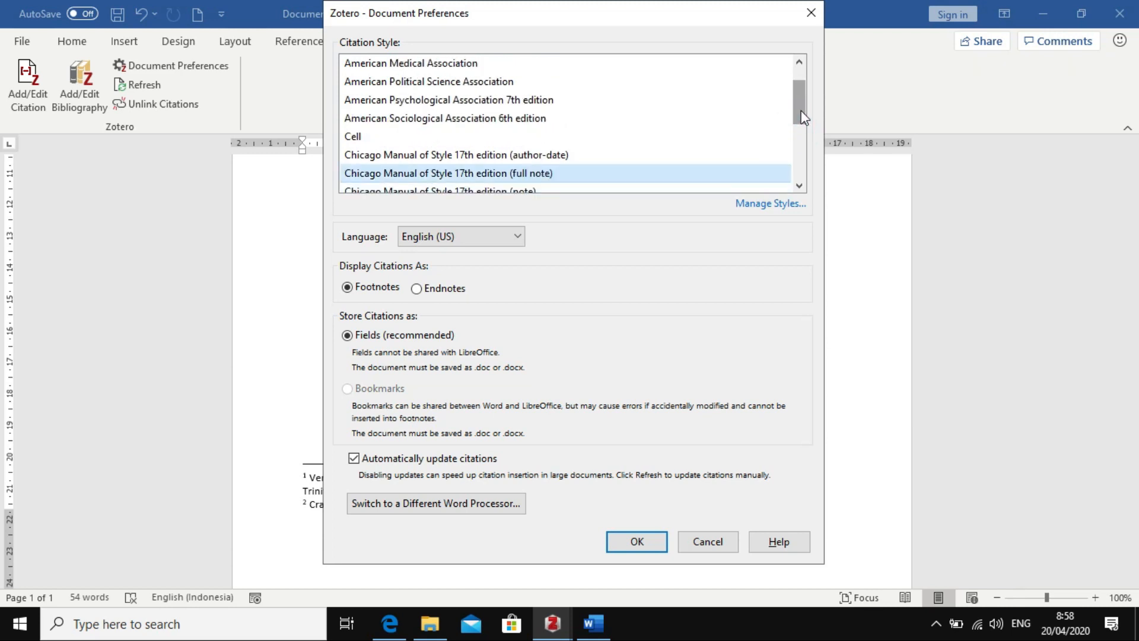
left_click(525, 101)
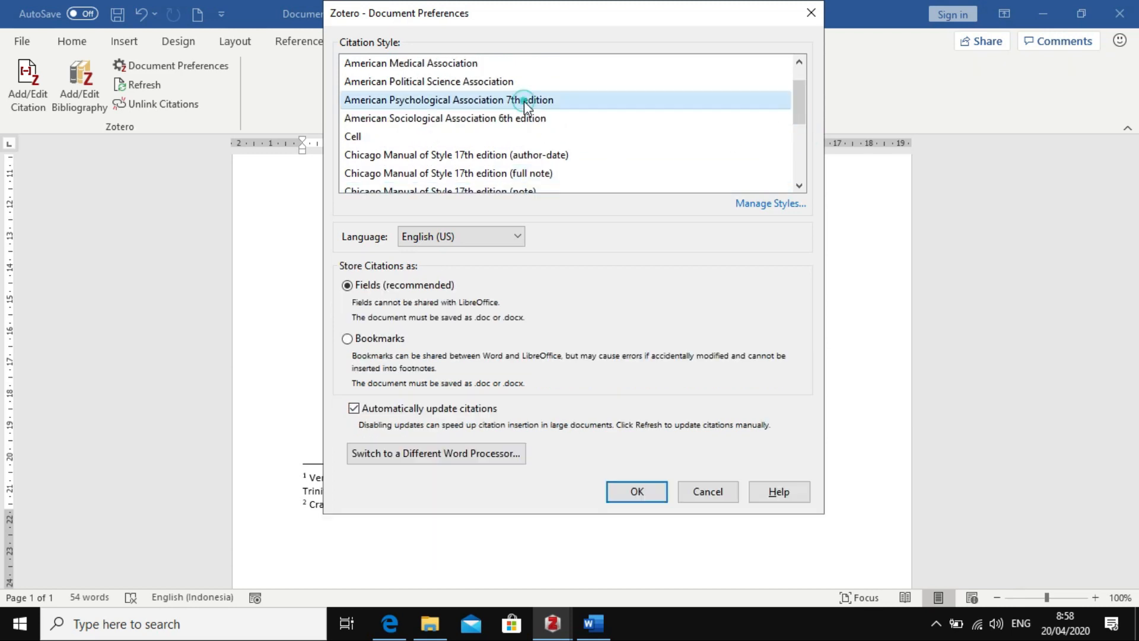
left_click(648, 492)
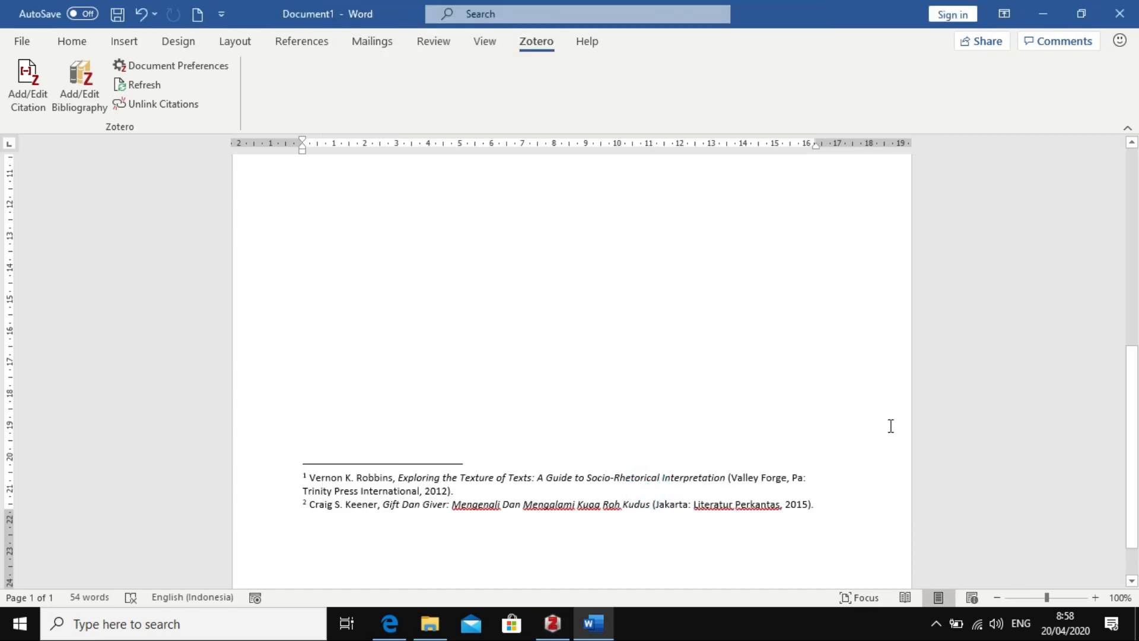
left_click_drag(1135, 414, 1126, 324)
- Set the Zotero citation style to Chicago Manual of Style 17th edition (full note) and check the text and footnotes
left_click(165, 65)
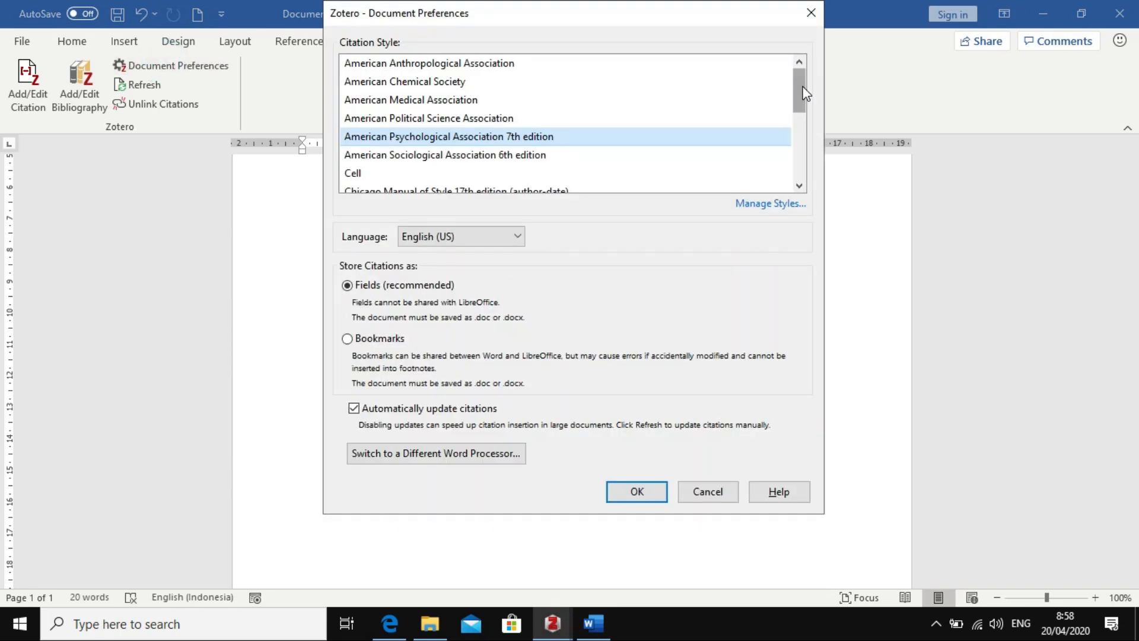
left_click_drag(805, 93, 798, 111)
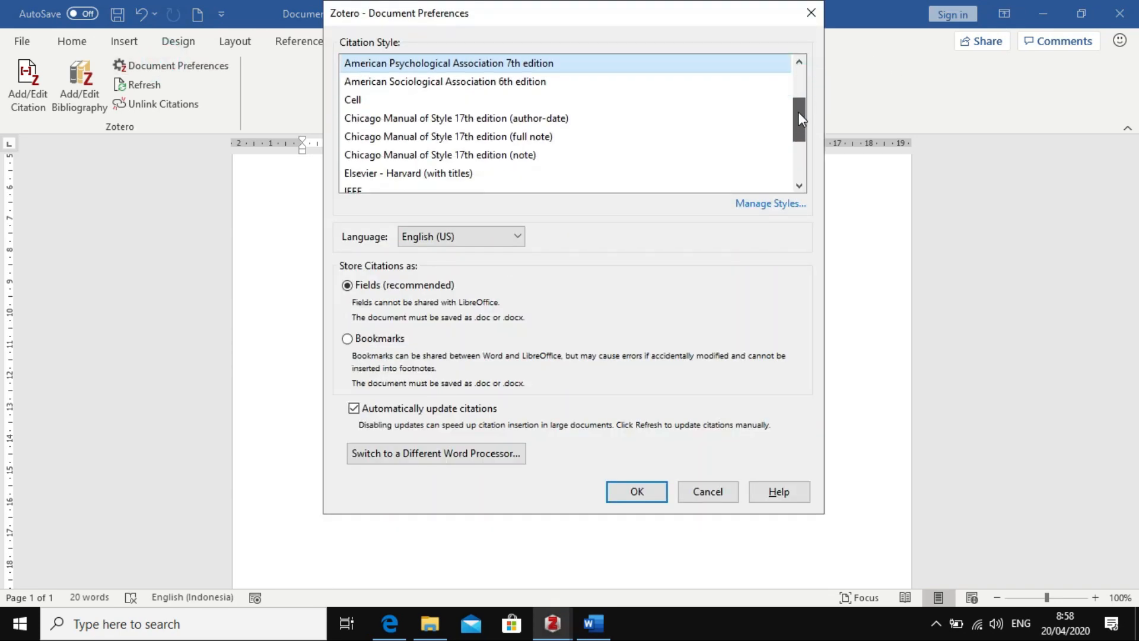
left_click(551, 140)
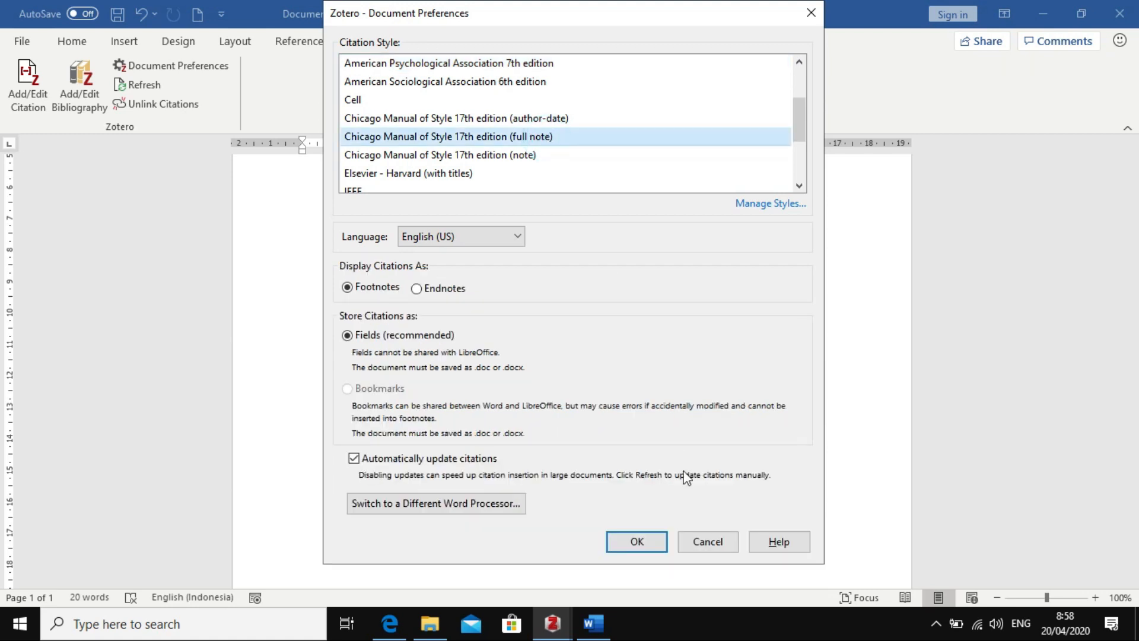
left_click(644, 537)
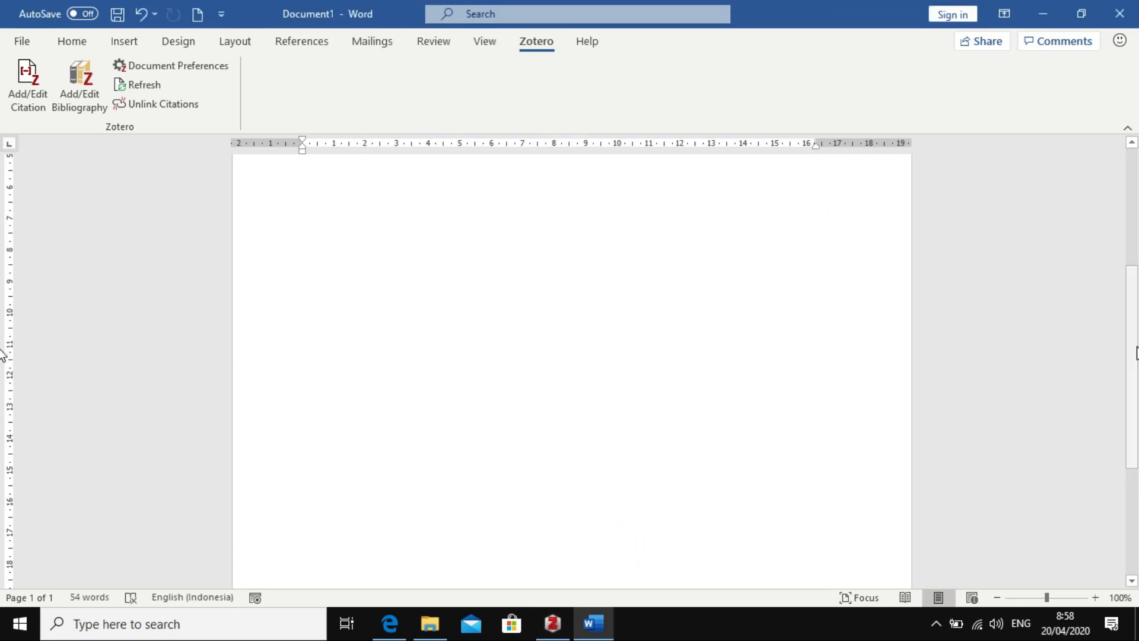
left_click_drag(1135, 346, 1138, 456)
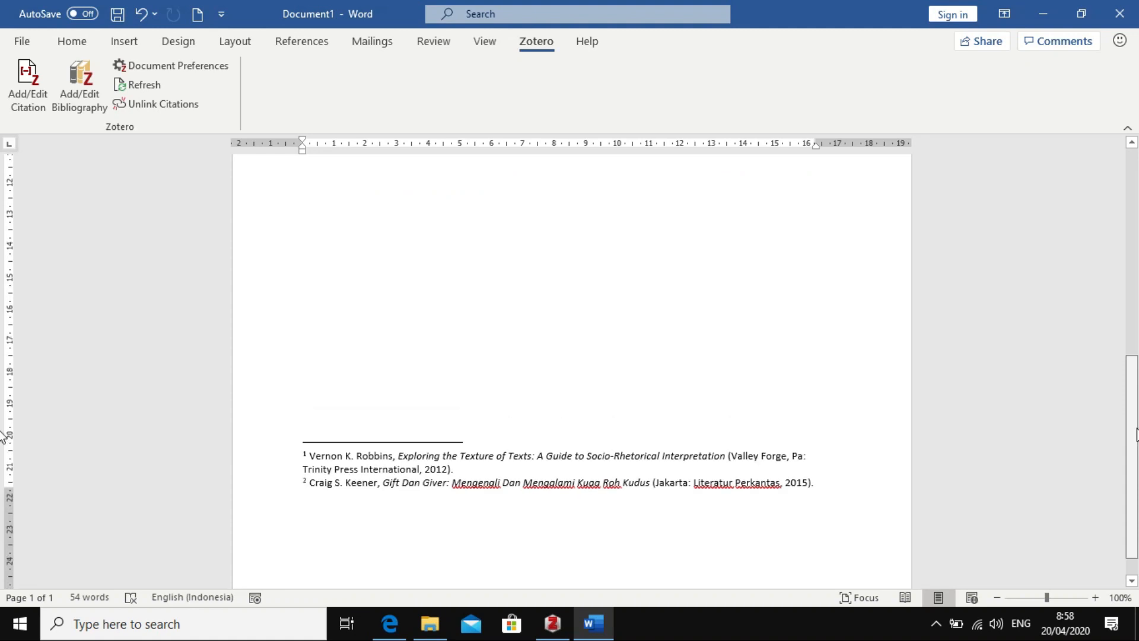
left_click_drag(1137, 457, 1132, 252)
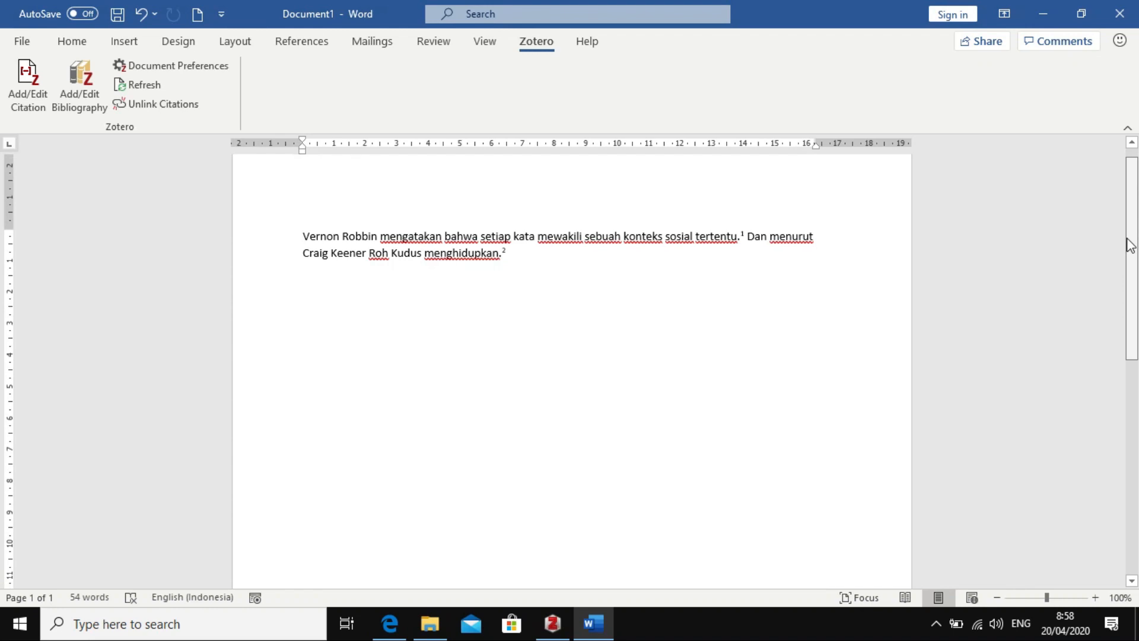
left_click_drag(1130, 246, 1137, 424)
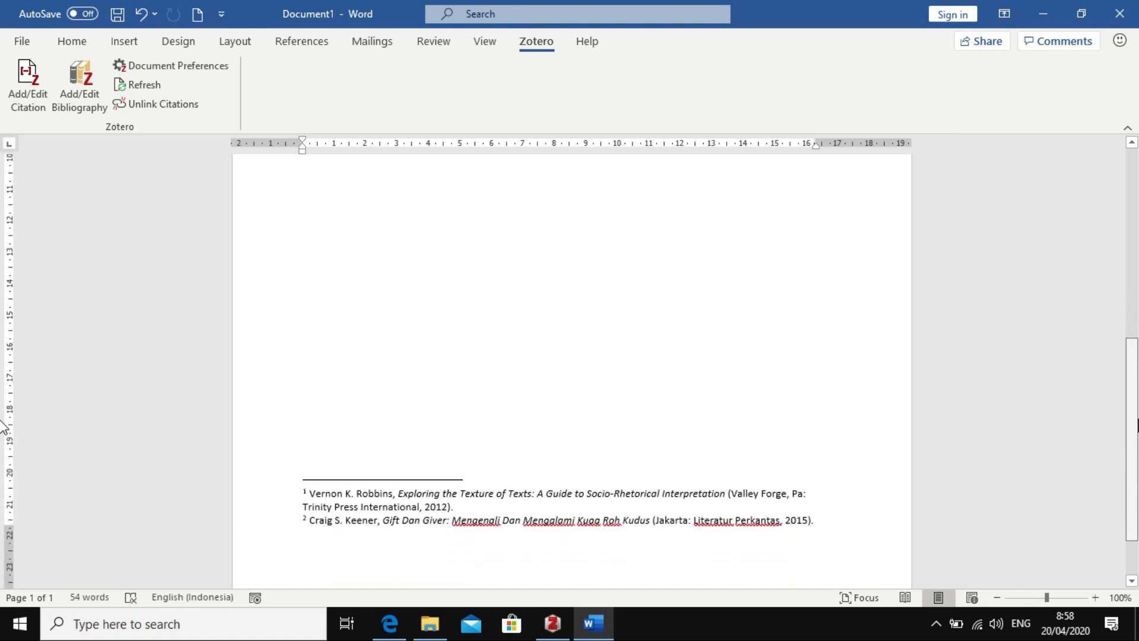
- Add a centred heading "DAFTAR PUSTAKA" below the paragraph, followed by an empty left-aligned line
left_click_drag(1137, 425, 1130, 227)
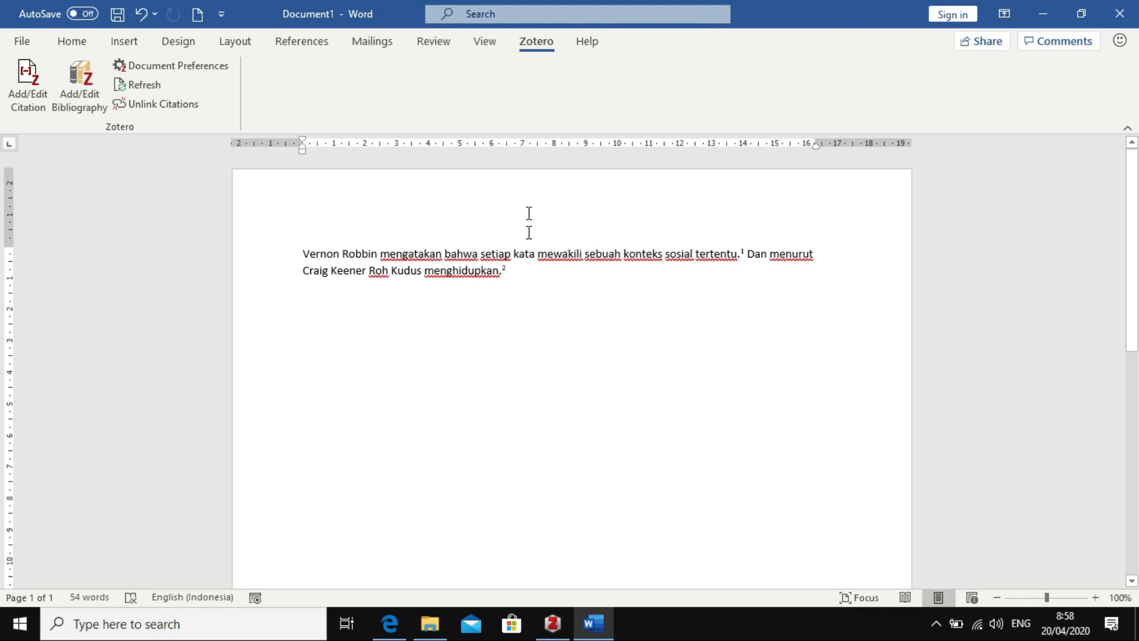
left_click(523, 272)
key("Return")
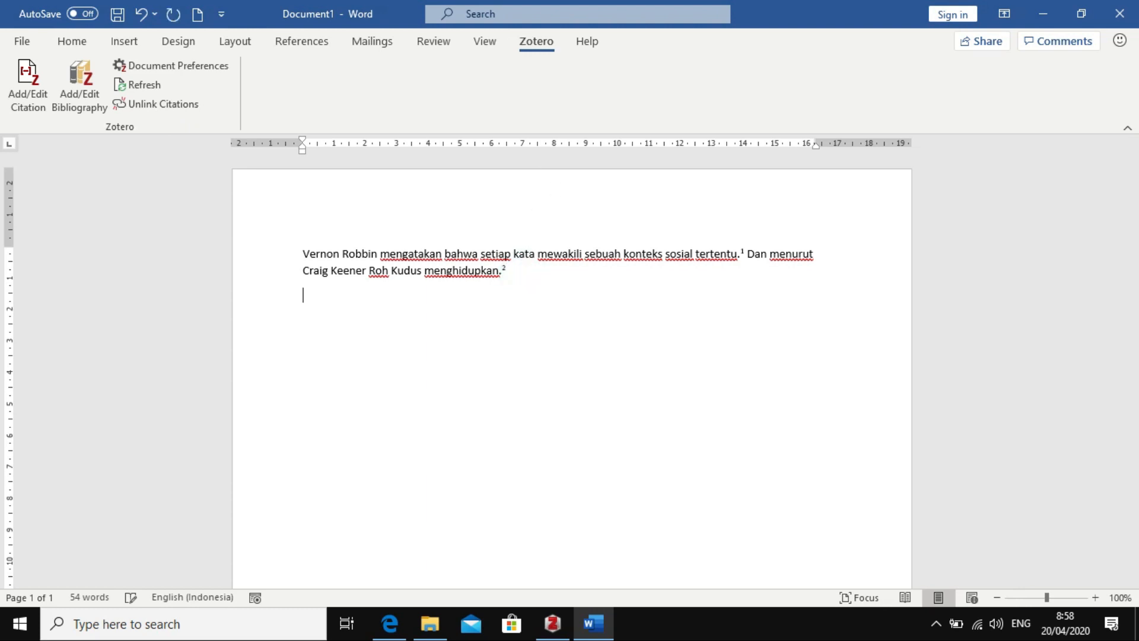
left_click(70, 42)
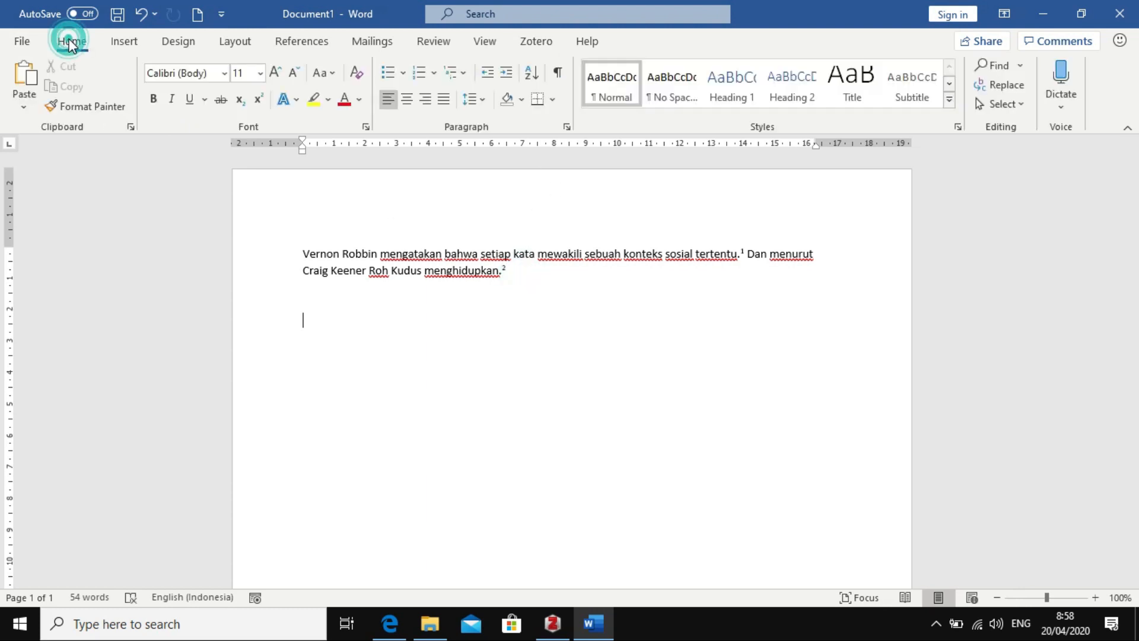
left_click(405, 101)
type("DF")
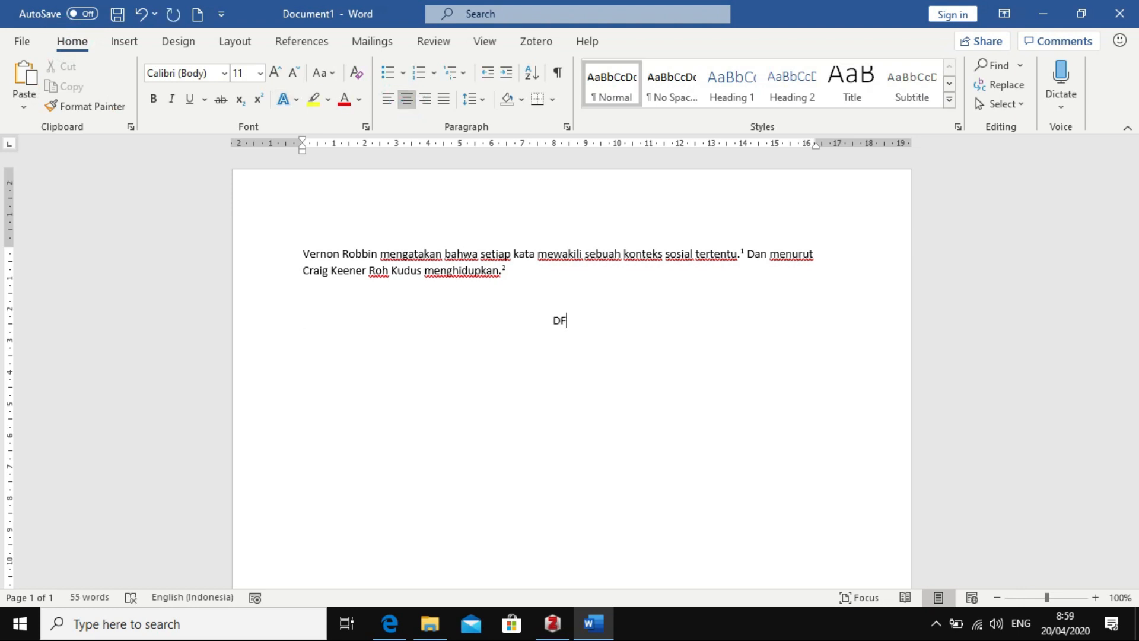
key("BackSpace")
type("AFTAR PUSTAKA")
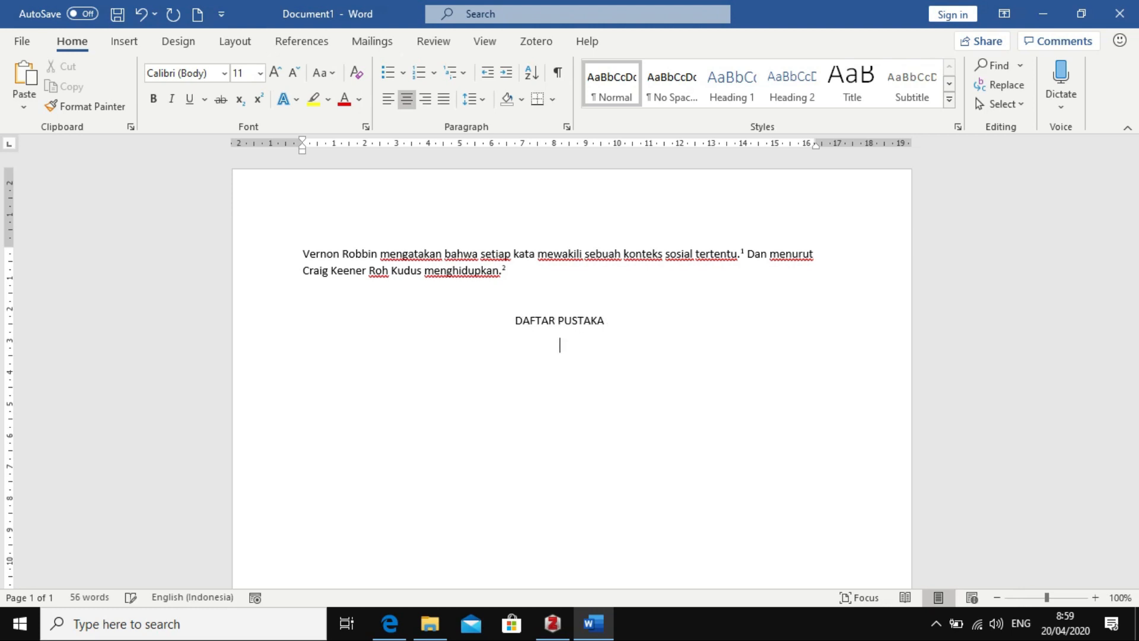
key("Return")
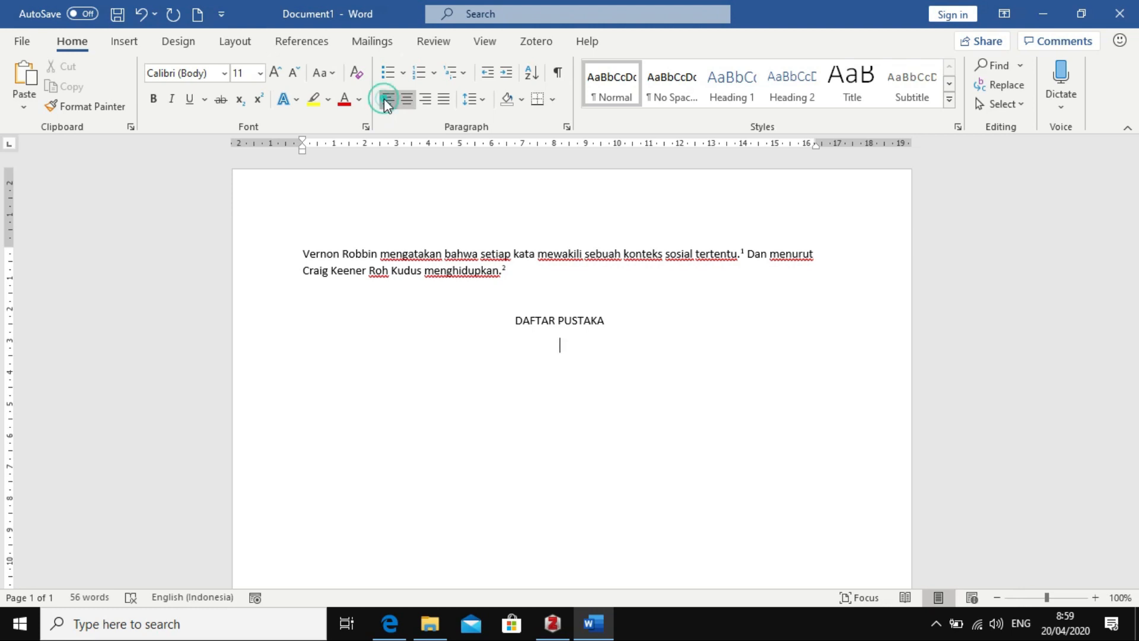
left_click(387, 100)
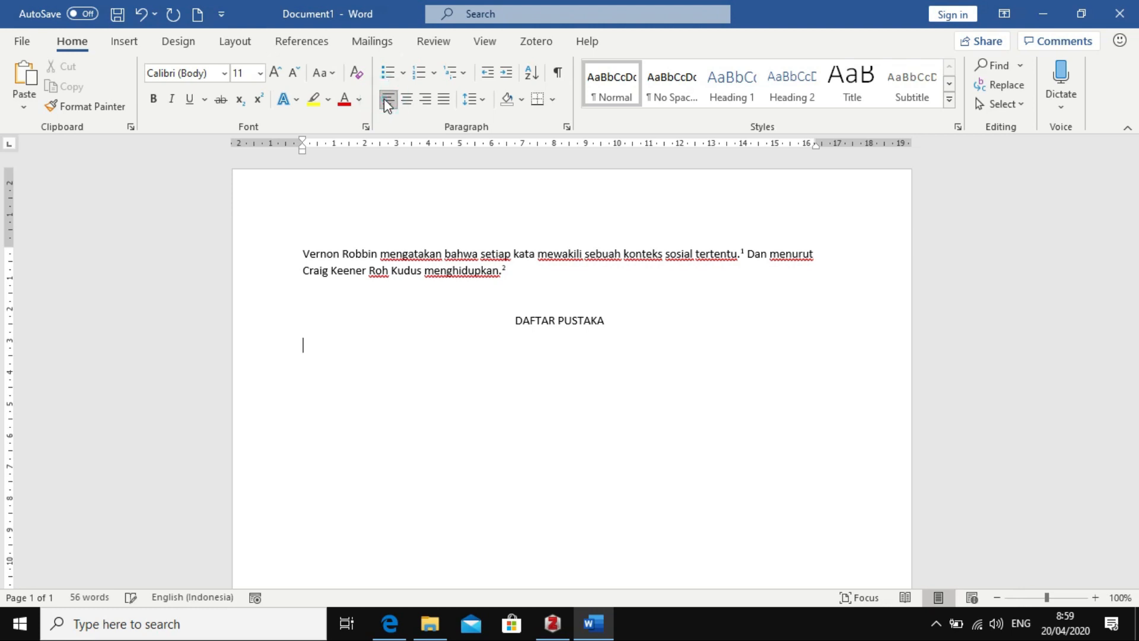
- Insert the Zotero bibliography on the empty line under the "DAFTAR PUSTAKA" heading and check the footnotes at the page's end
left_click(516, 47)
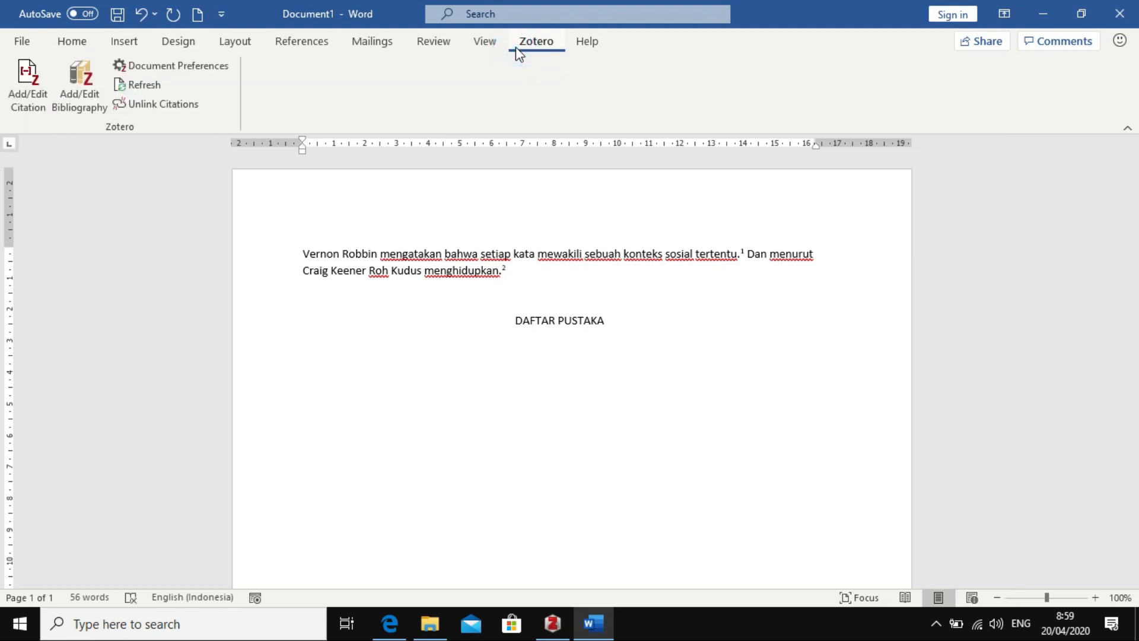
left_click(91, 96)
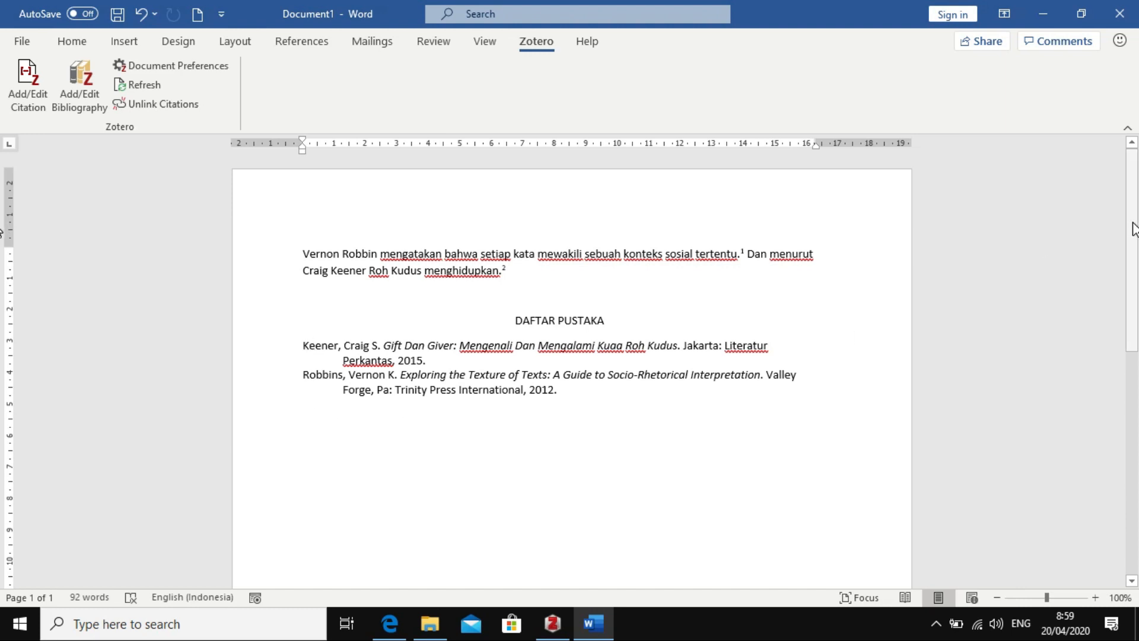
left_click(1133, 431)
left_click_drag(1133, 431, 1125, 206)
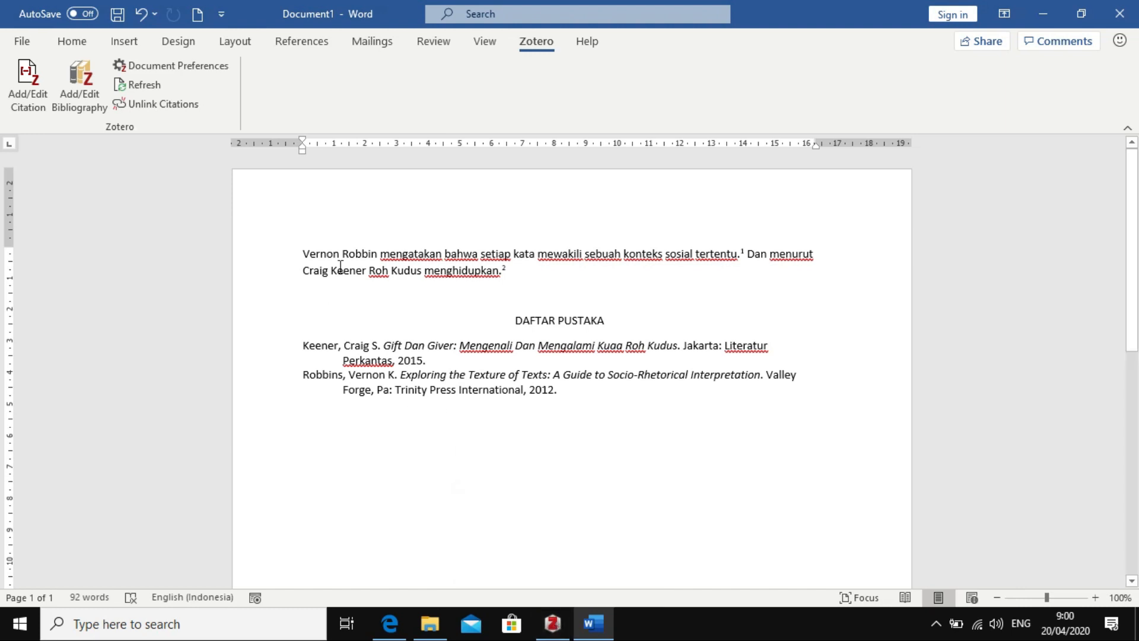
- Refresh all Zotero citations in the document, and switch to the Zotero library
mouse_move(600, 636)
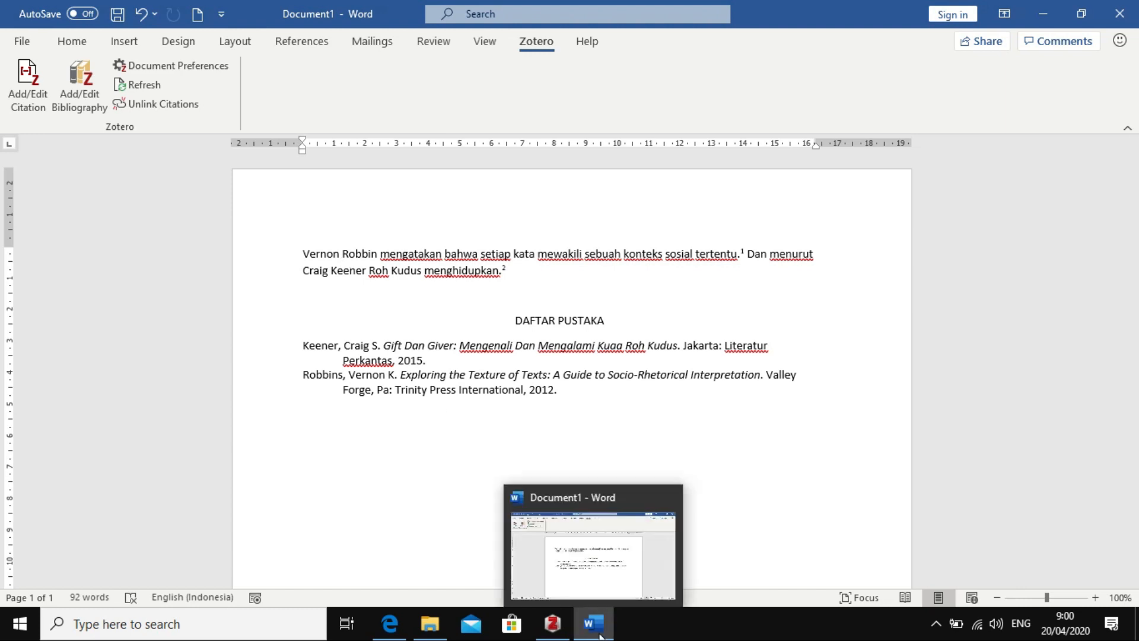
mouse_move(563, 633)
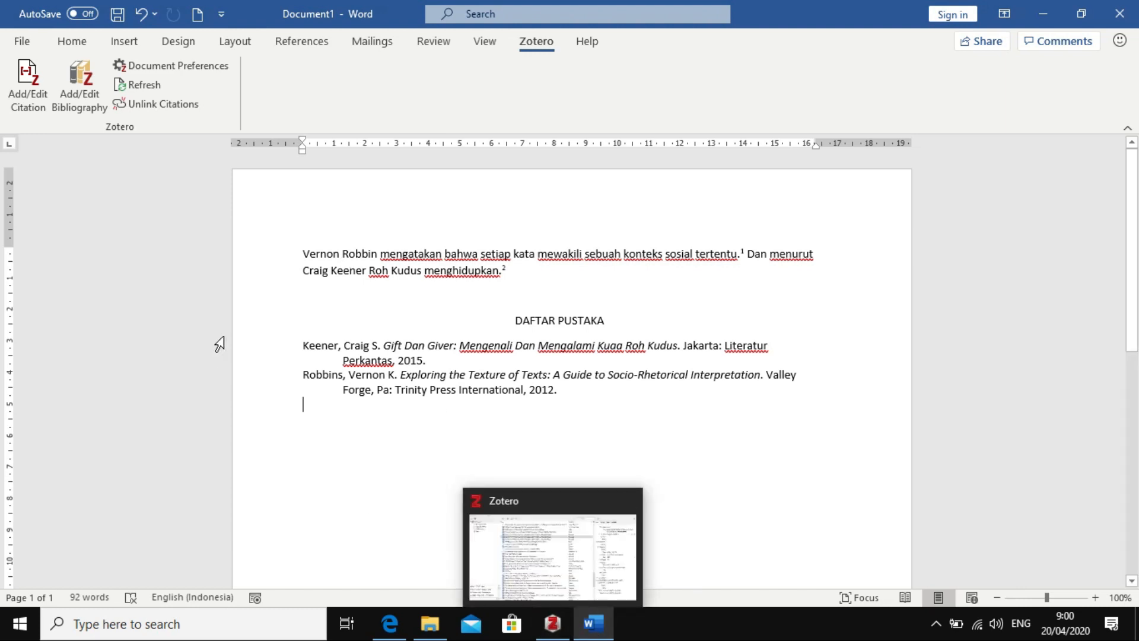
left_click(146, 87)
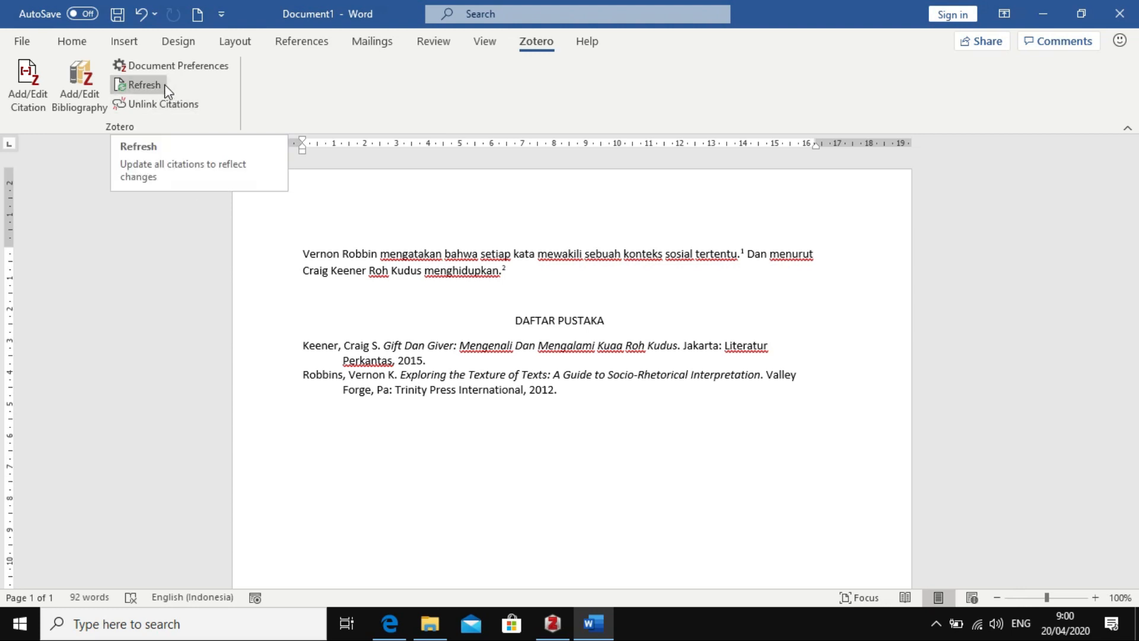
left_click(142, 85)
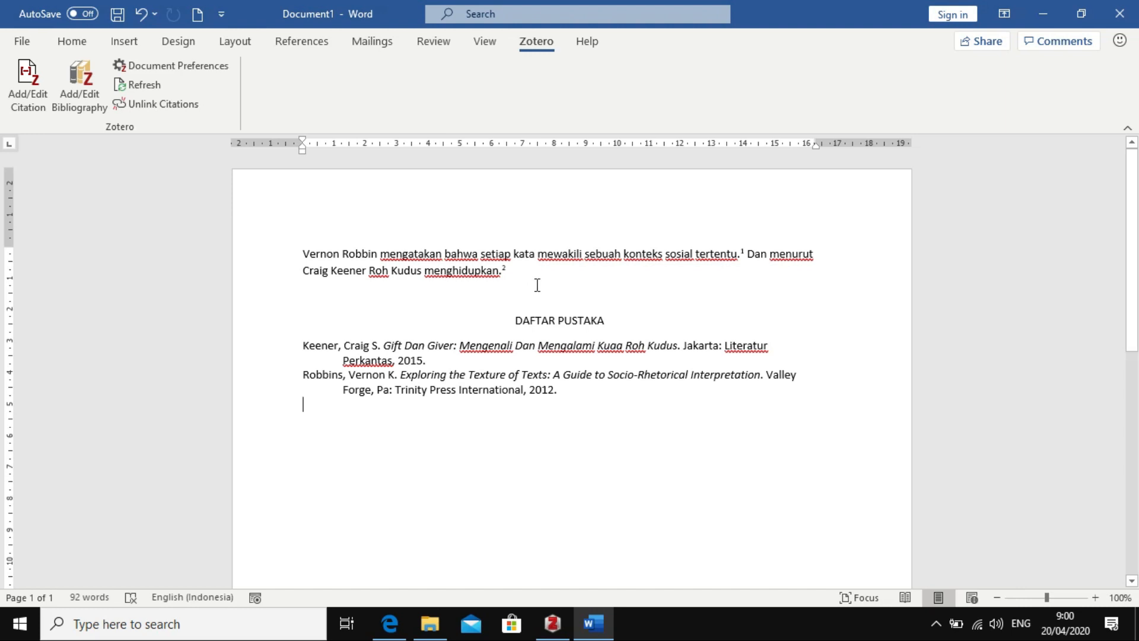
left_click(551, 624)
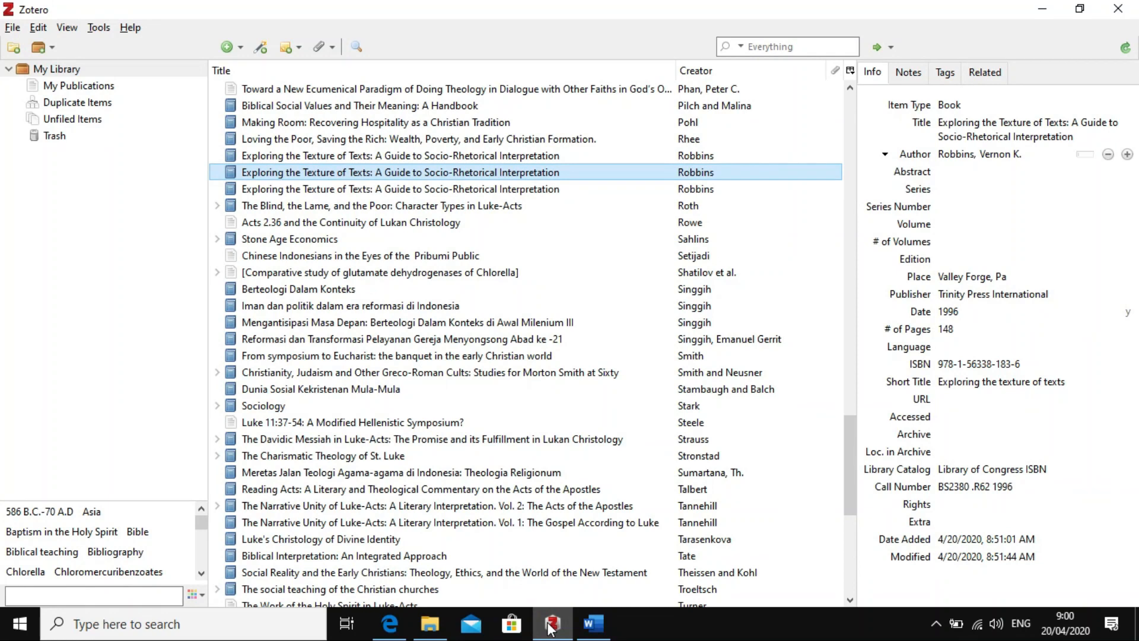